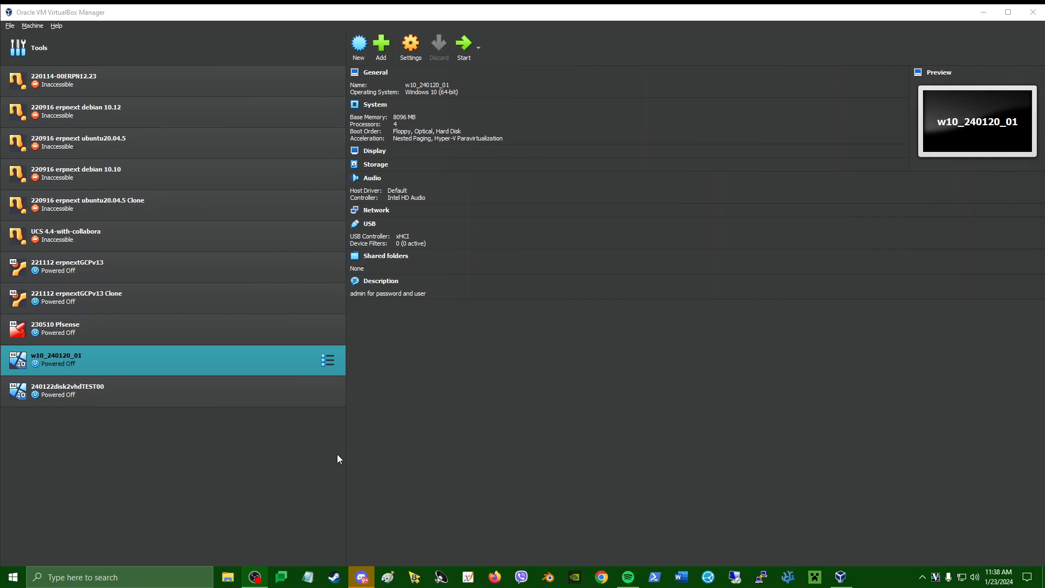
Start the w10_240120_01 virtual machine from the VirtualBox Manager toolbar.
right_click(227, 363)
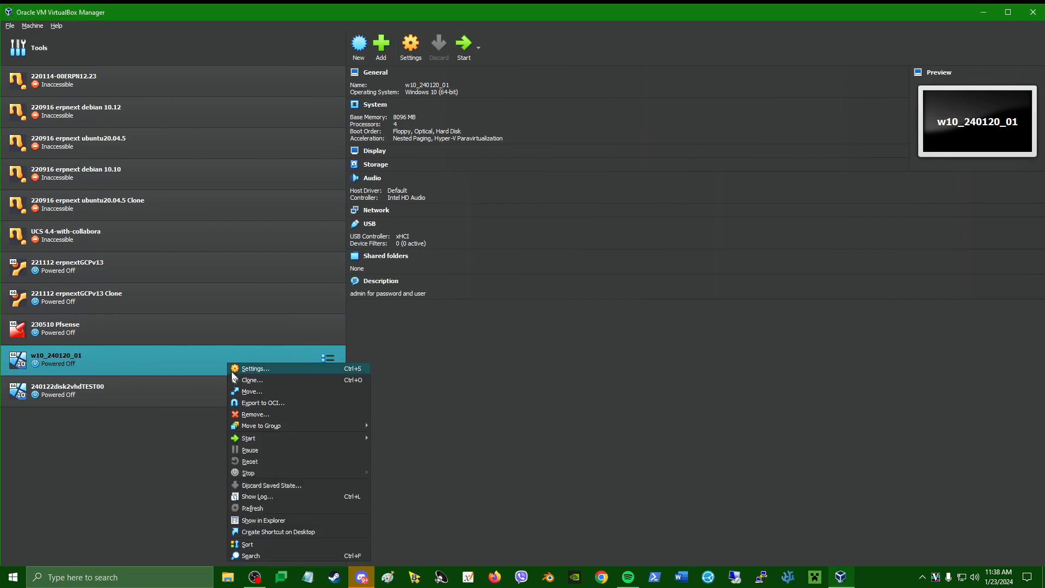
left_click(187, 361)
left_click(463, 48)
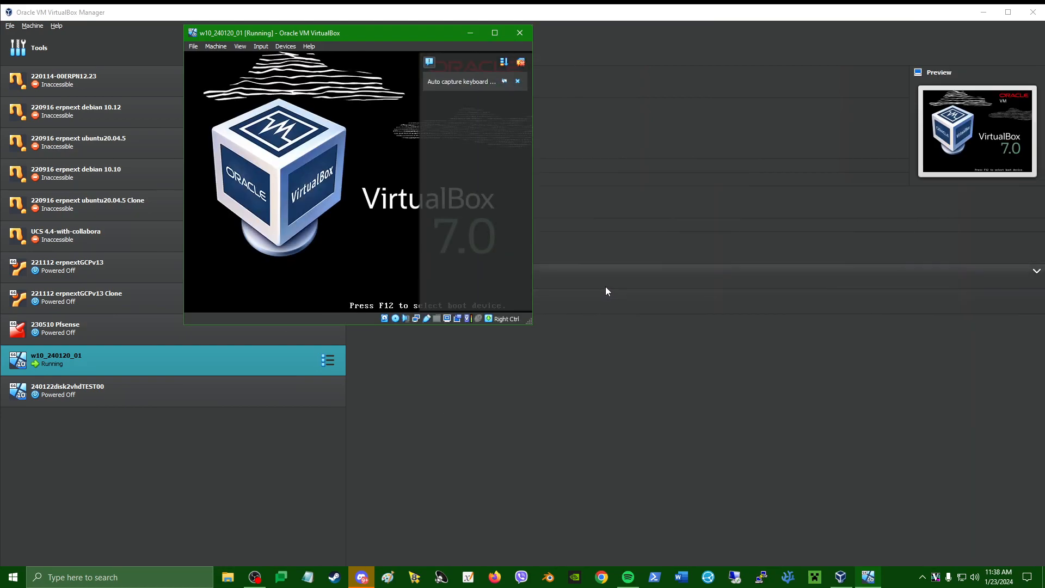
Reposition and enlarge the VM window and collapse the notification panel.
left_click_drag(397, 36, 413, 87)
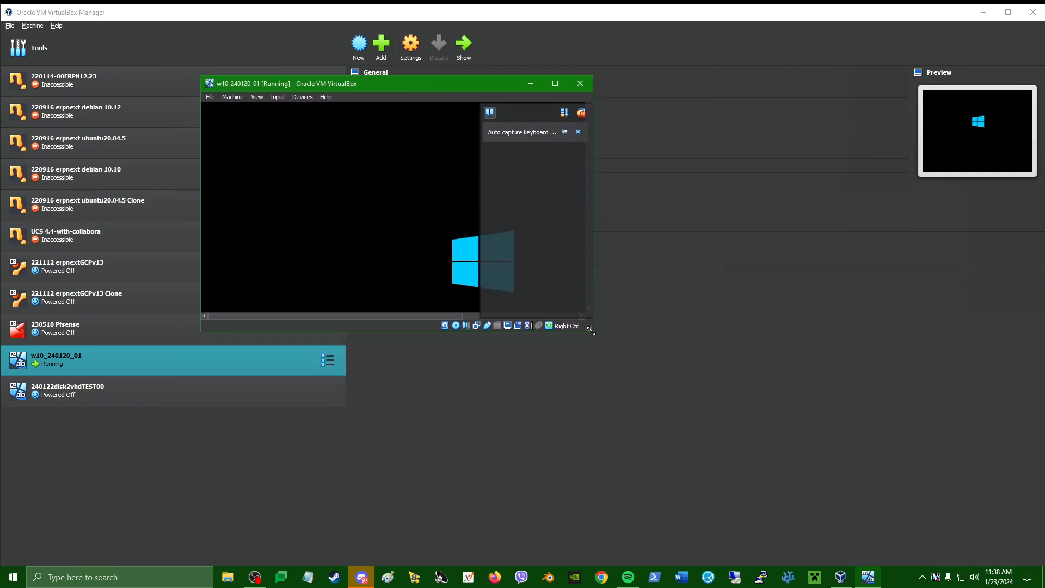
left_click_drag(591, 331, 858, 529)
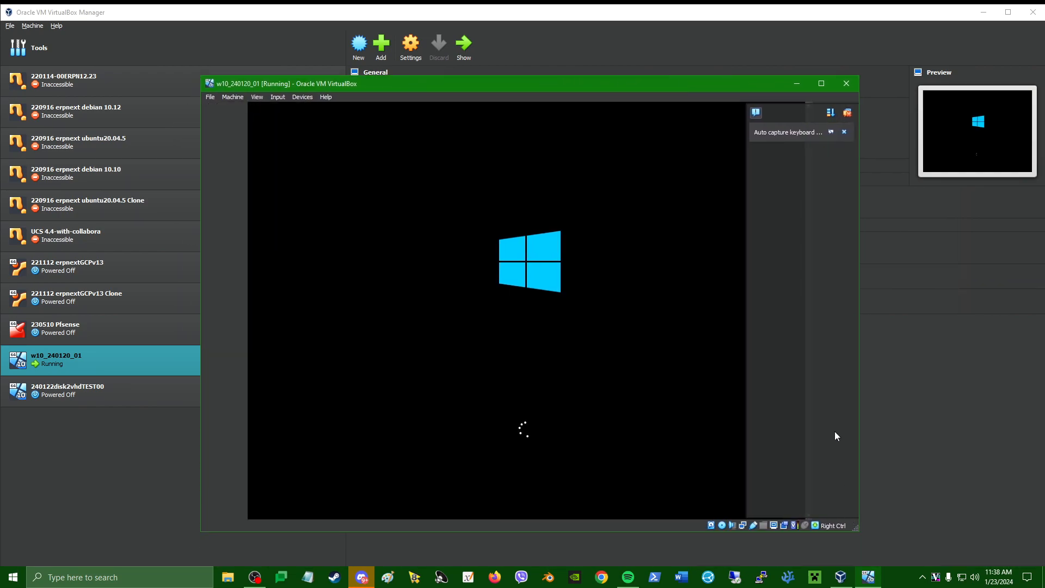
left_click(756, 113)
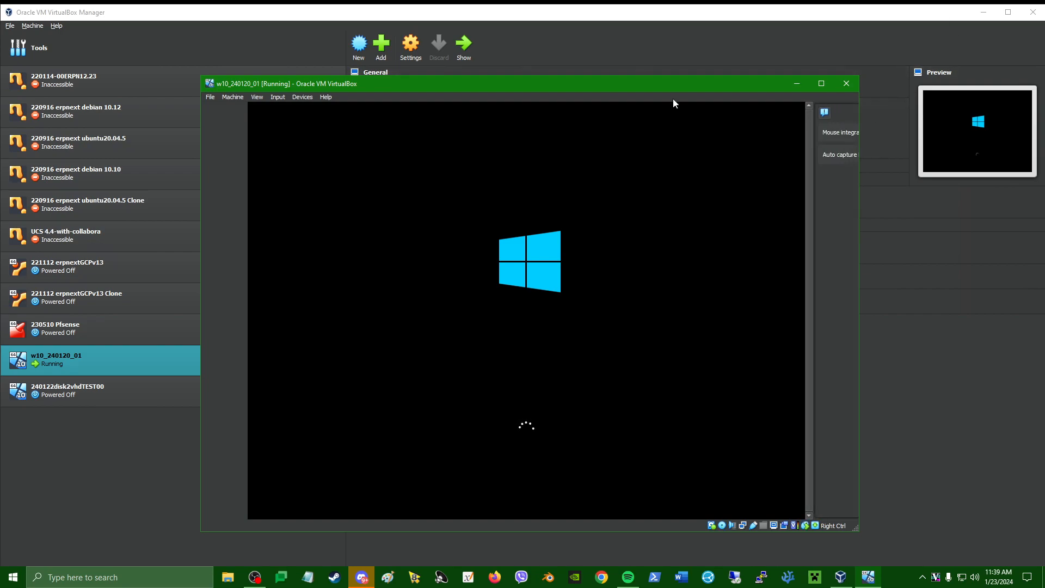
left_click_drag(553, 85, 550, 51)
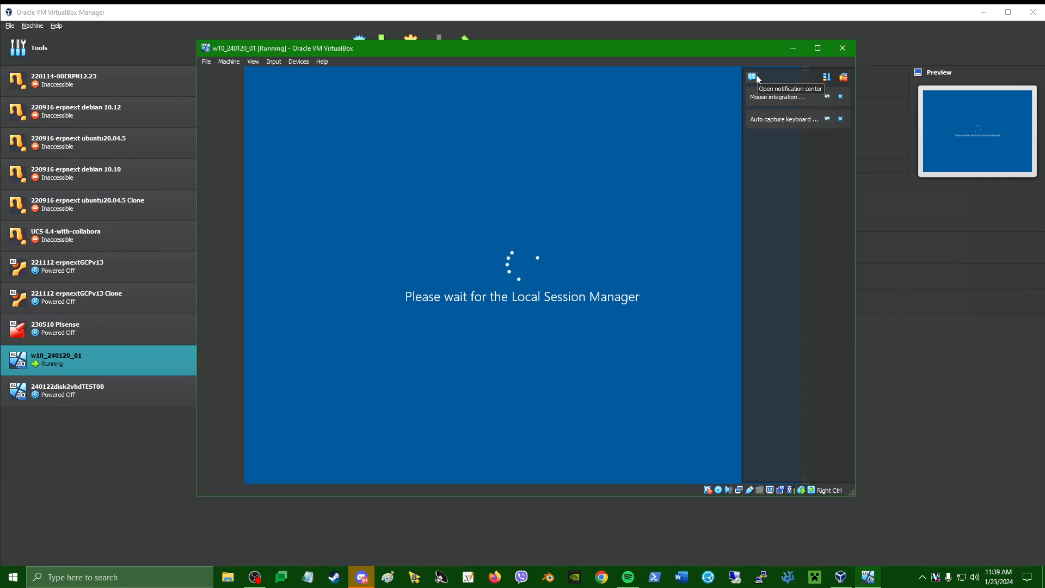
left_click(755, 77)
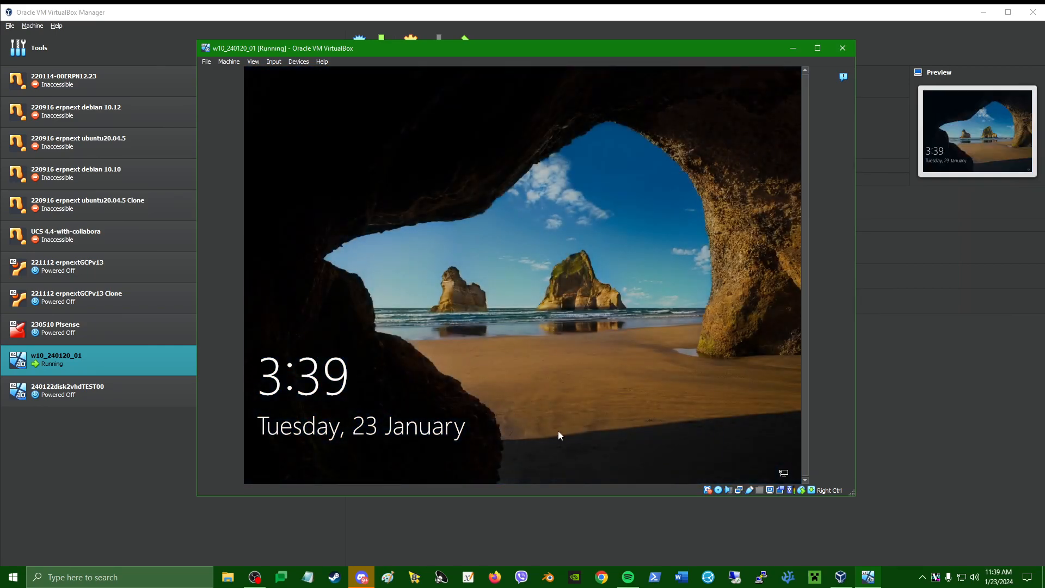
Dismiss the lock screen, sign in with the account password, and maximise the VM window.
left_click_drag(557, 430, 570, 111)
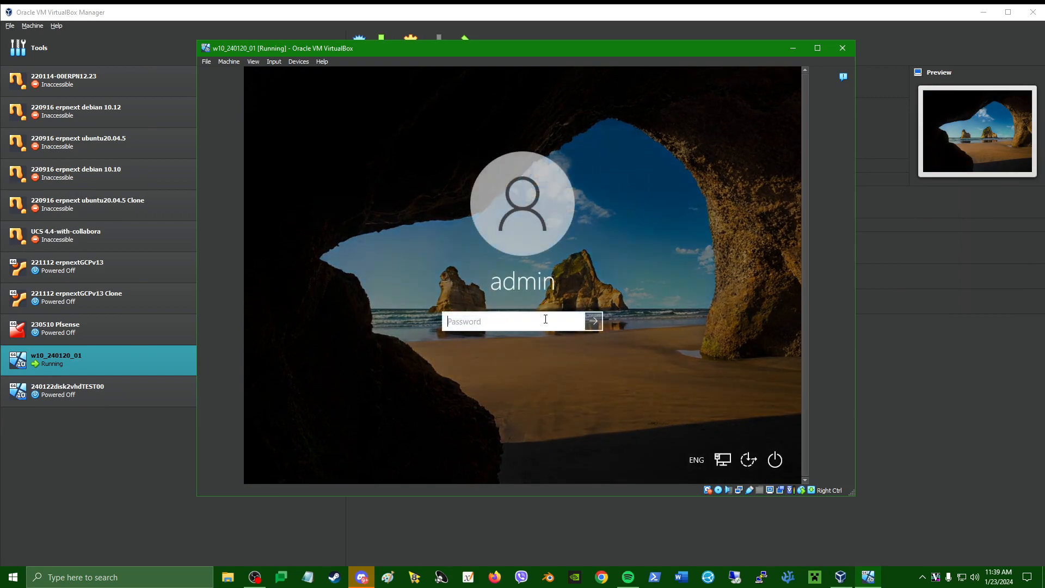
type("•••••")
key("Return")
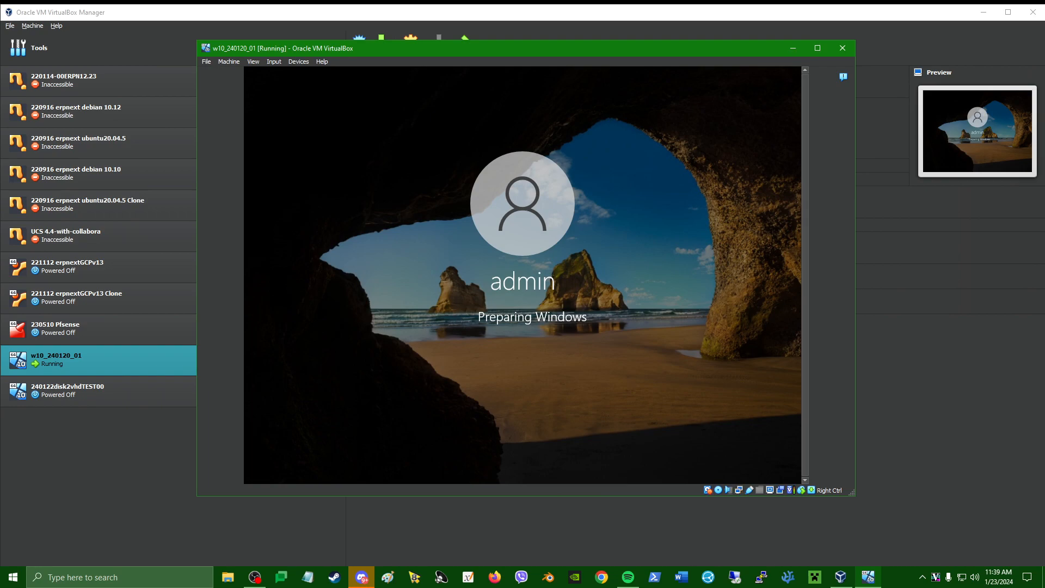
left_click(817, 47)
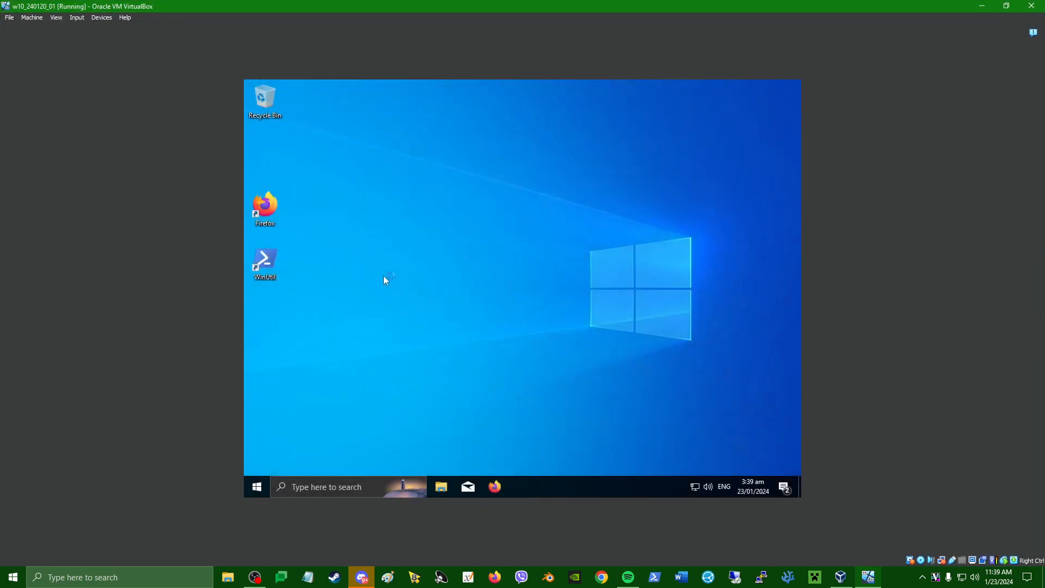
Search 'disk2vhd' in Firefox, open the Disk2vhd Sysinternals page, then open File Explorer.
double_click(268, 211)
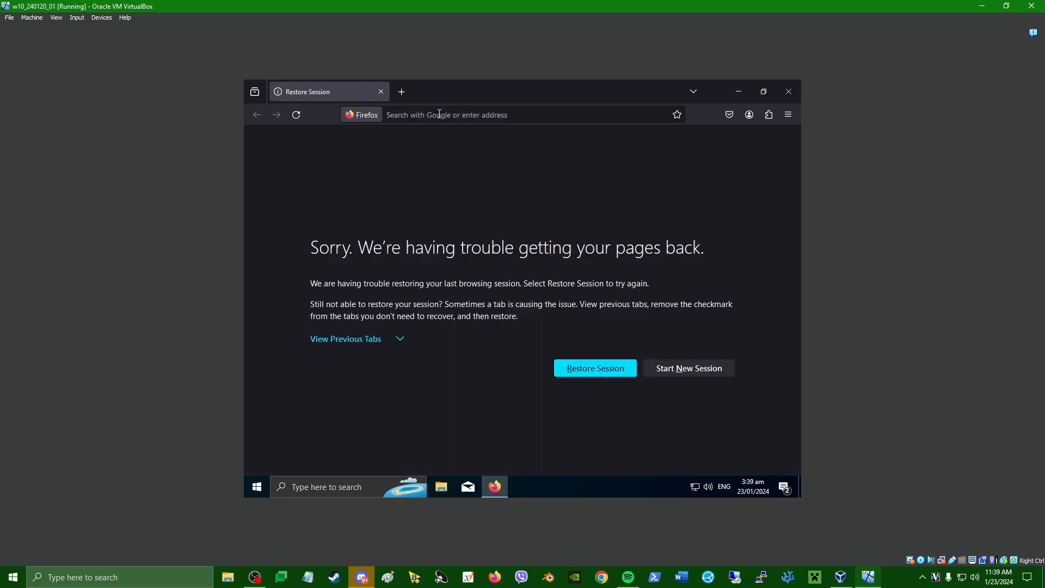
left_click(439, 114)
type("disk2")
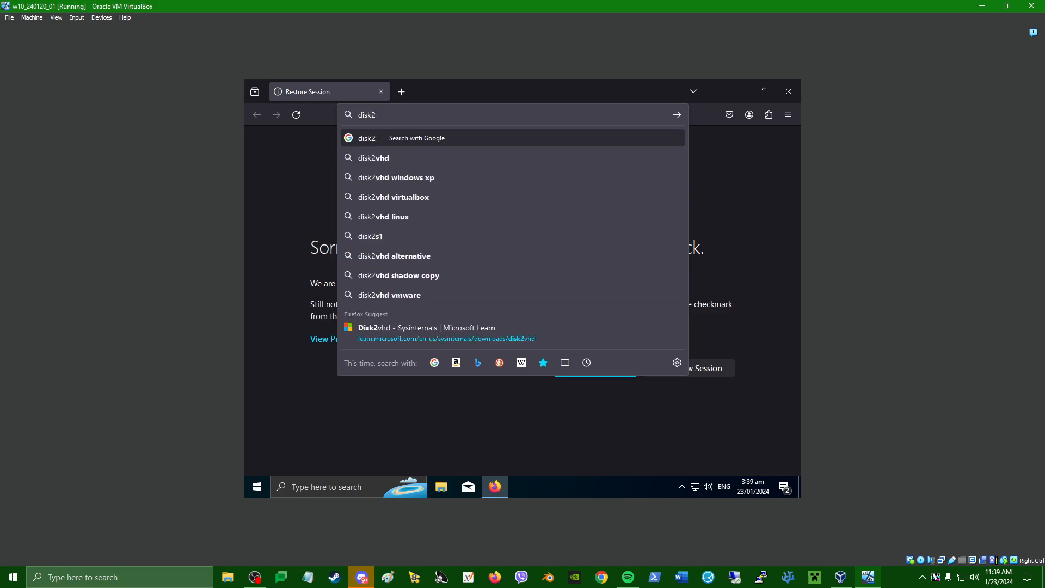
key("Down")
key("Return")
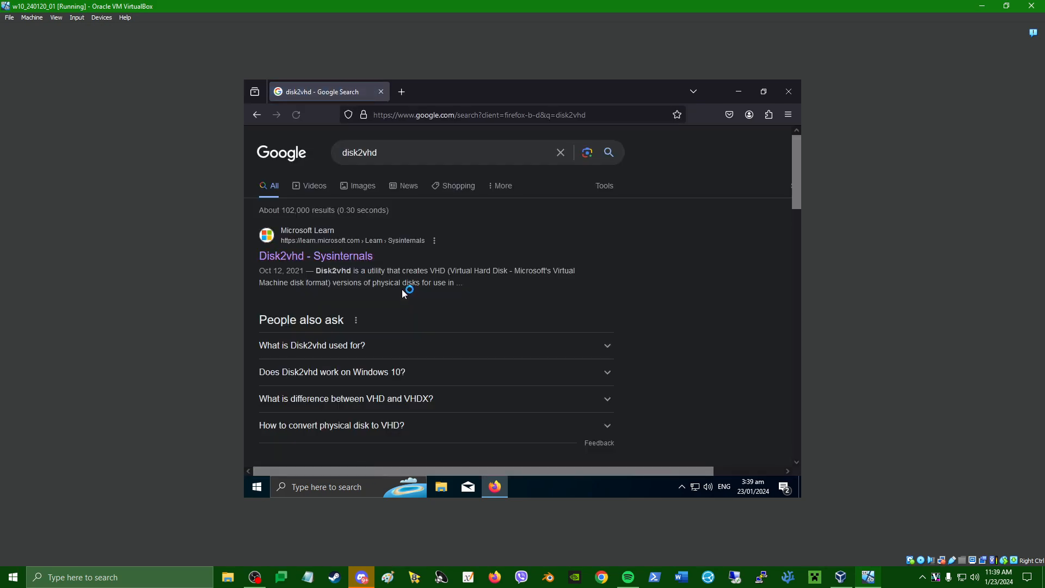
left_click(335, 260)
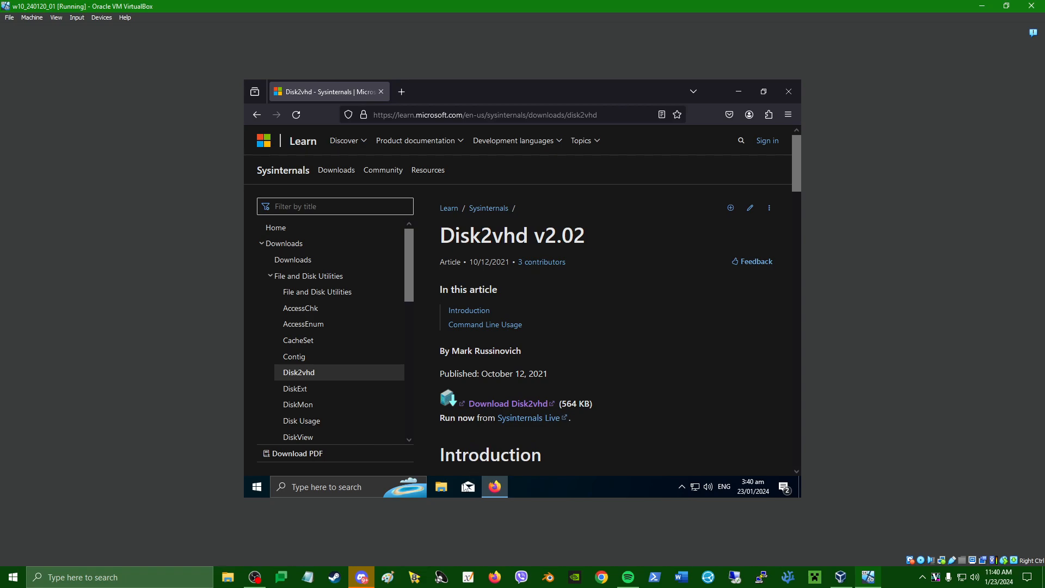
left_click(446, 495)
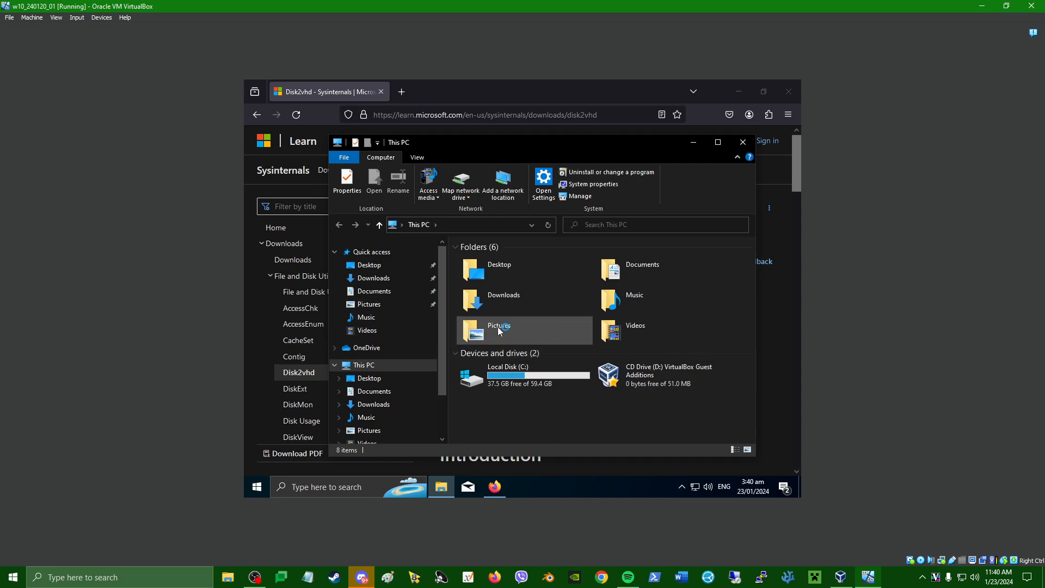
Run disk2vhd64.exe from Downloads\Disk2vhd, approve the UAC prompt, and select the VHD file path.
left_click(389, 280)
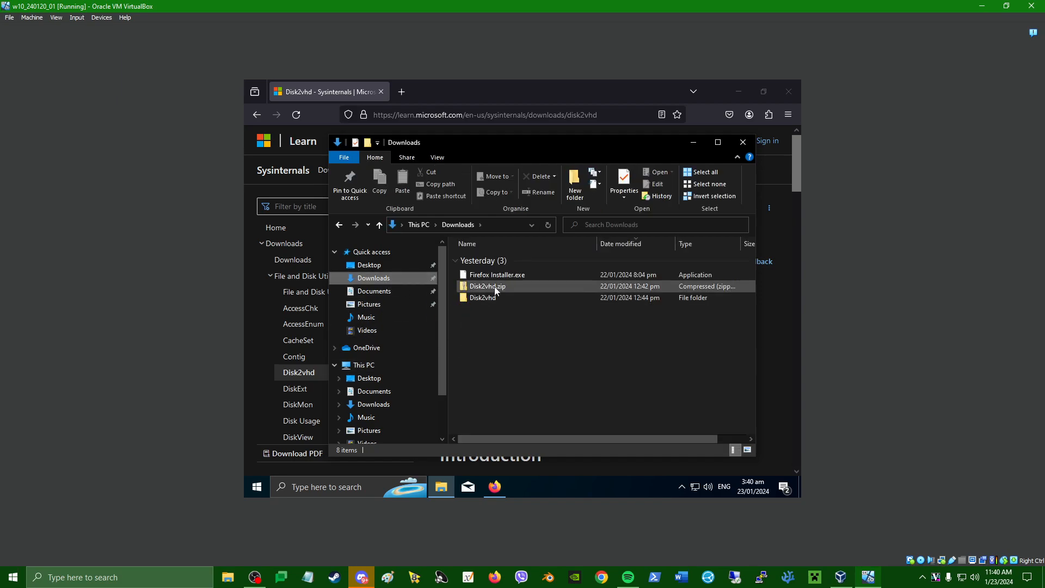
left_click(501, 299)
double_click(501, 300)
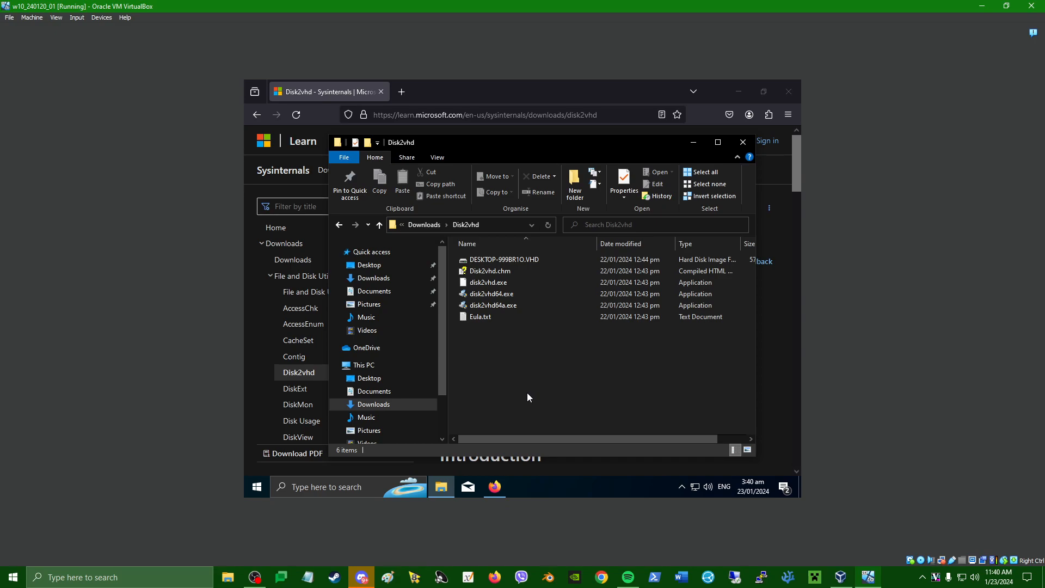
left_click(490, 295)
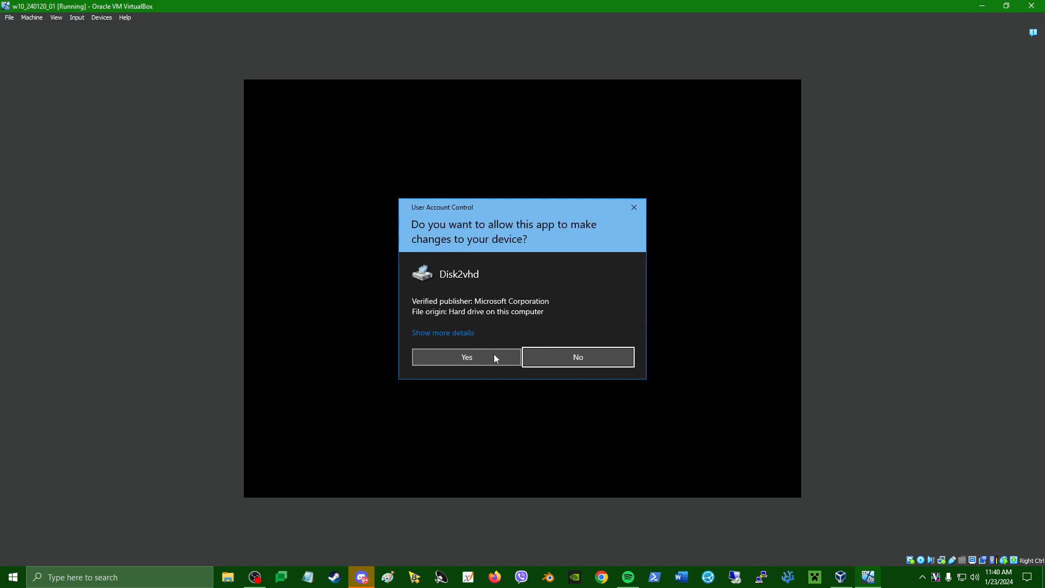
left_click(467, 357)
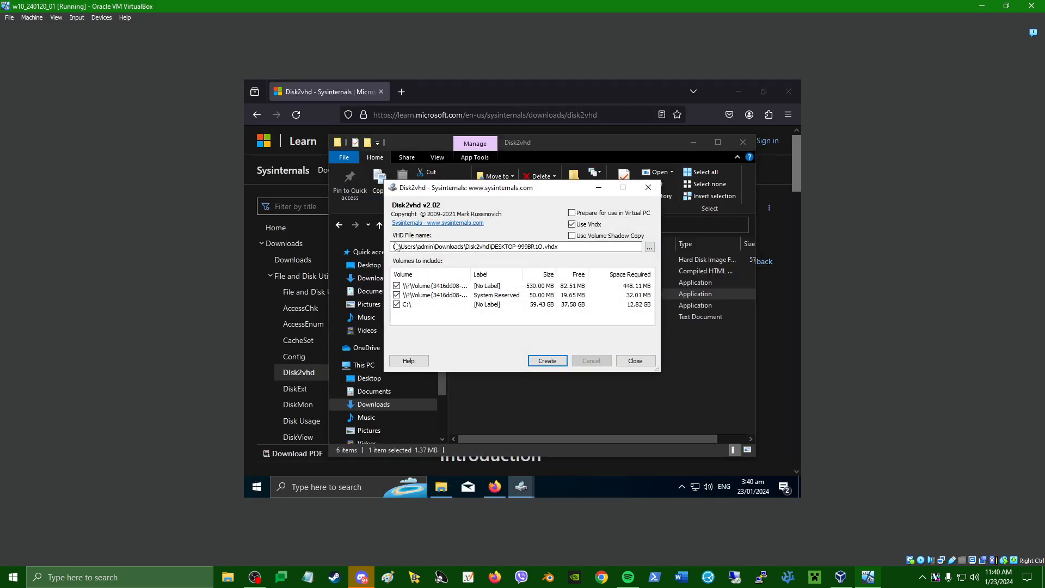
left_click_drag(407, 251, 600, 262)
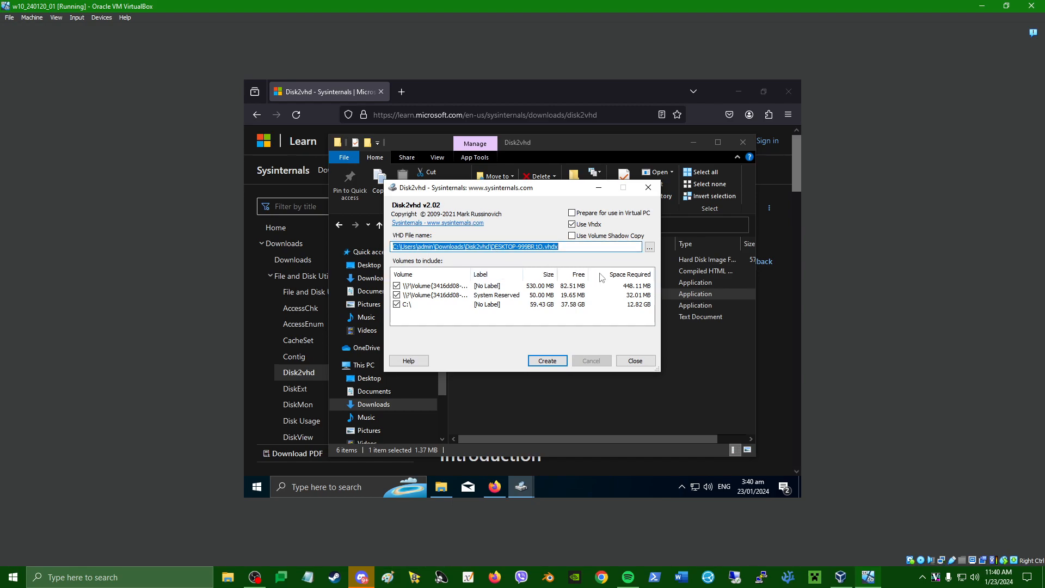
Browse the save dialog to Network > VRMACHINE > Share > 230509 VBOX.
left_click(650, 248)
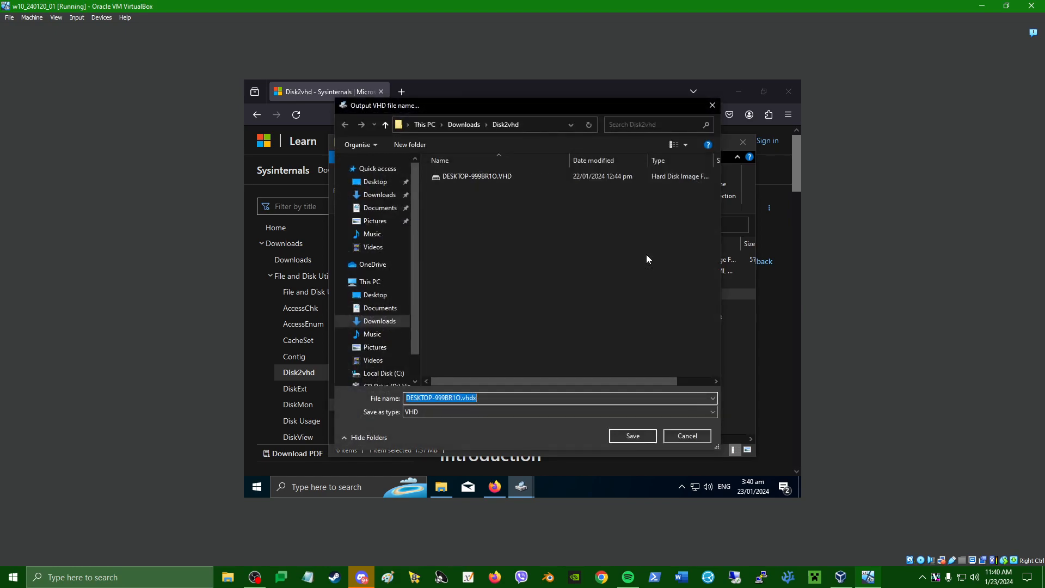
scroll(393, 317, "down", 1)
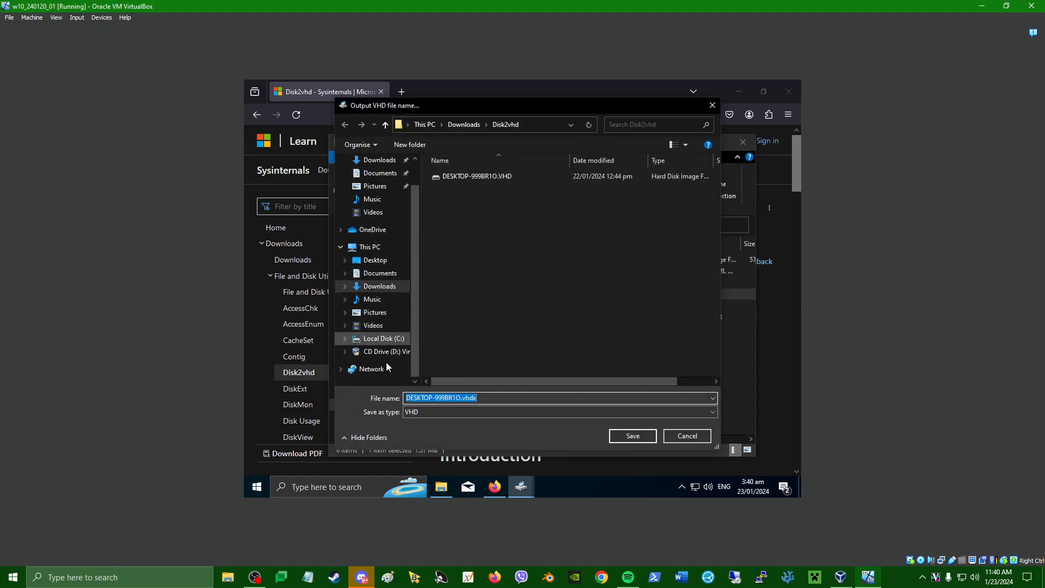
left_click(372, 369)
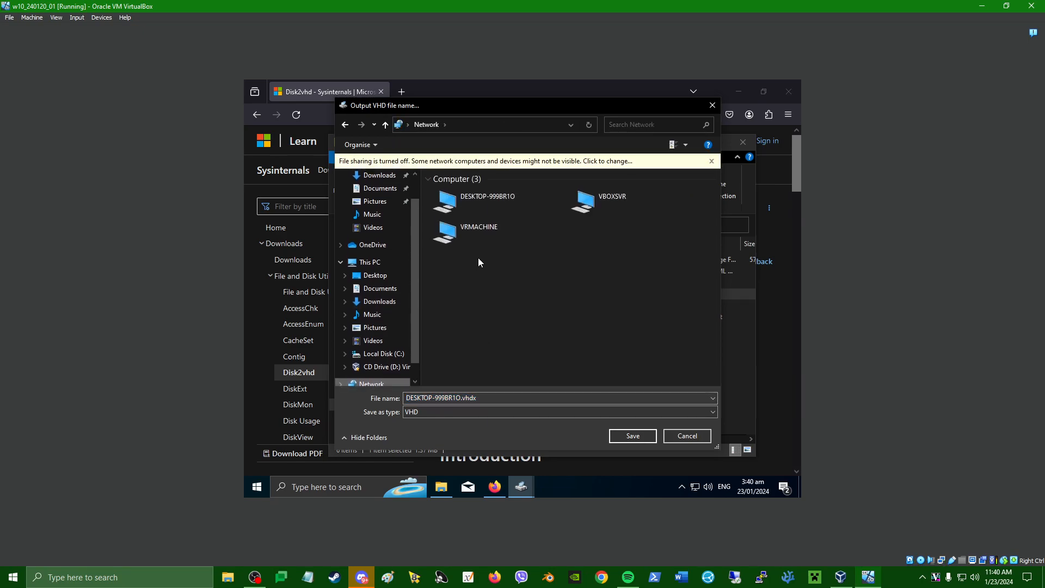
double_click(478, 227)
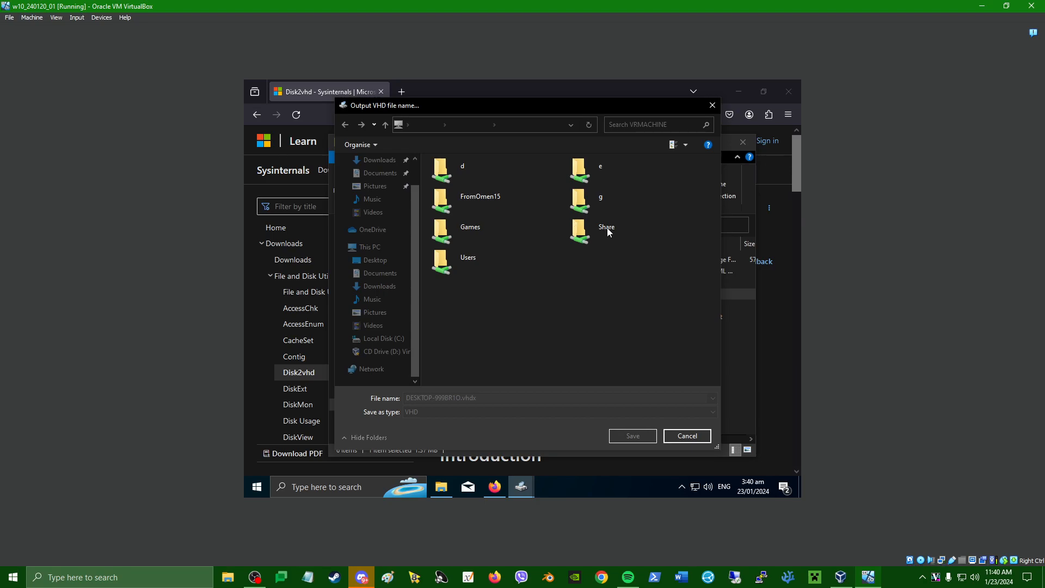
left_click_drag(435, 103, 493, 130)
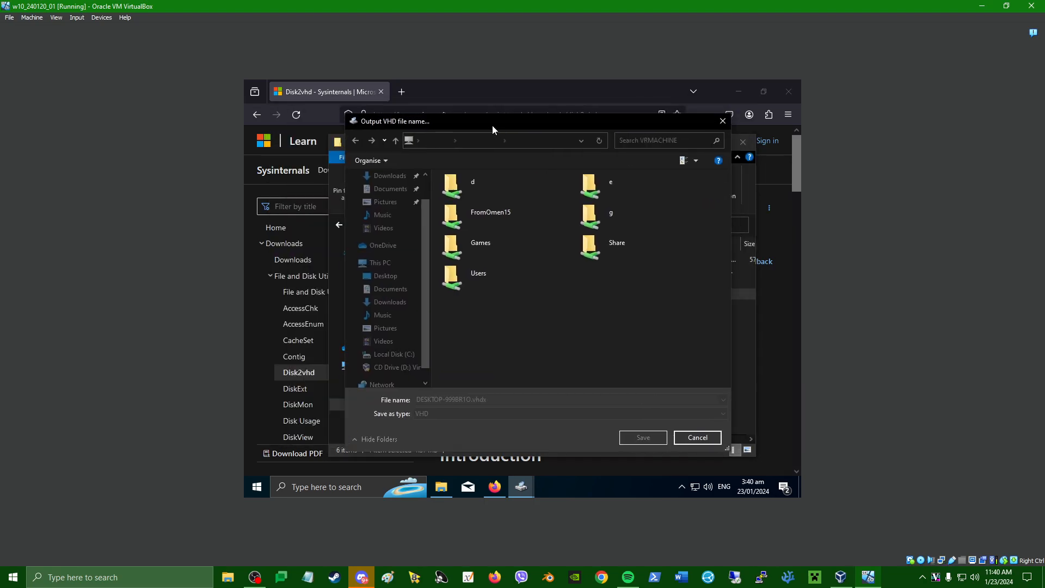
left_click(611, 250)
double_click(602, 251)
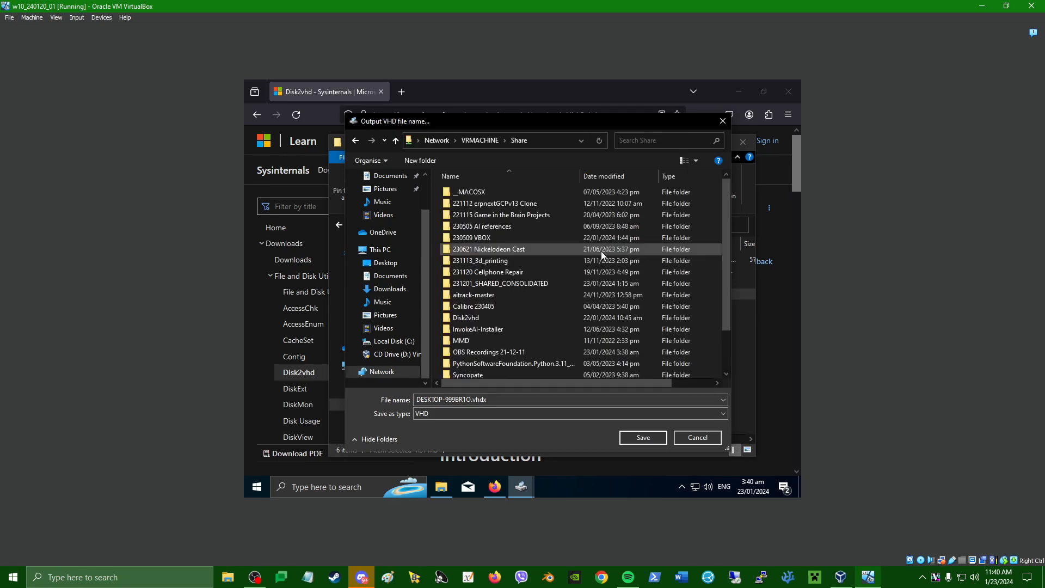
double_click(529, 239)
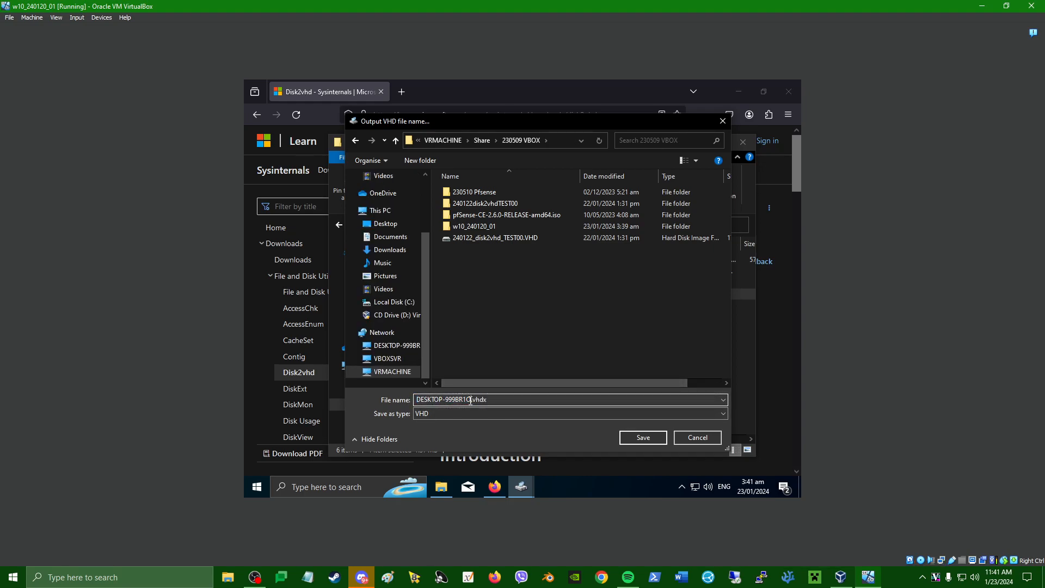
Save the output as DESKTOP-999BR1O.vhd there and turn off Use Vhdx.
left_click_drag(470, 401, 357, 388)
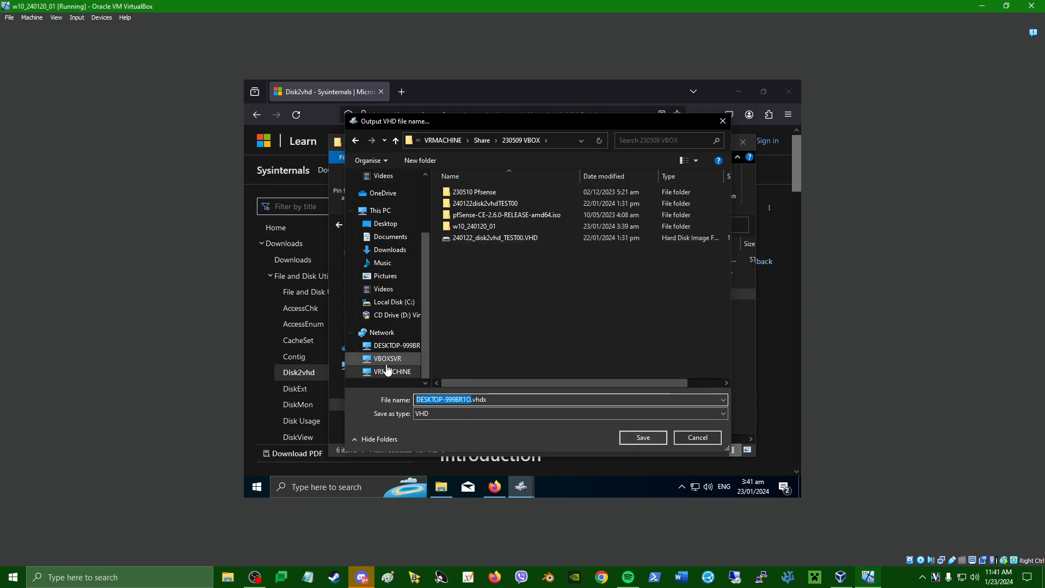
left_click(641, 441)
left_click(571, 224)
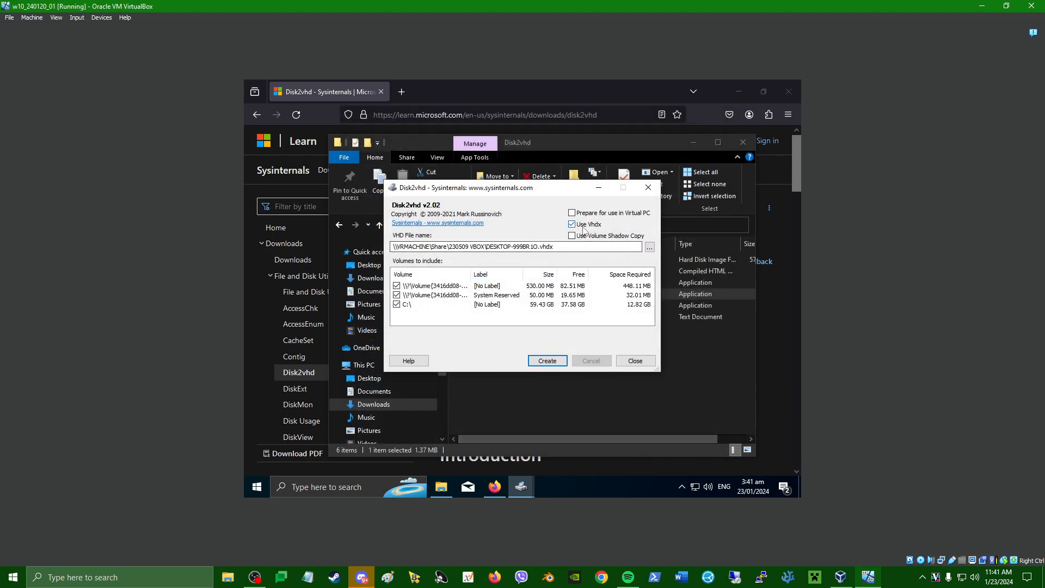
Start creating the VHD, then cancel the capture and confirm the cancellation.
left_click(578, 249)
key("ctrl+a")
key("BackSpace")
key("ctrl+z")
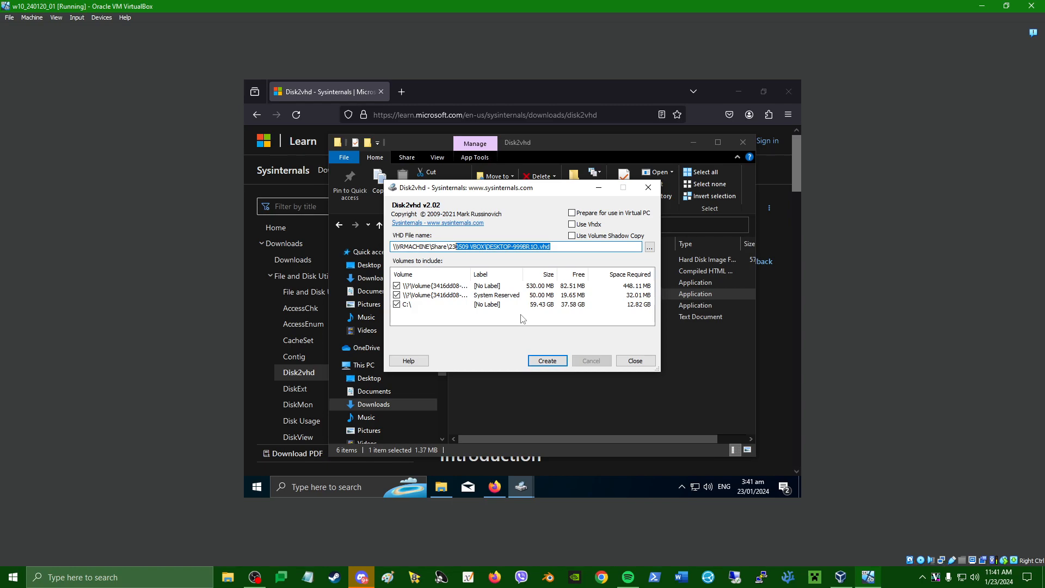
left_click(547, 362)
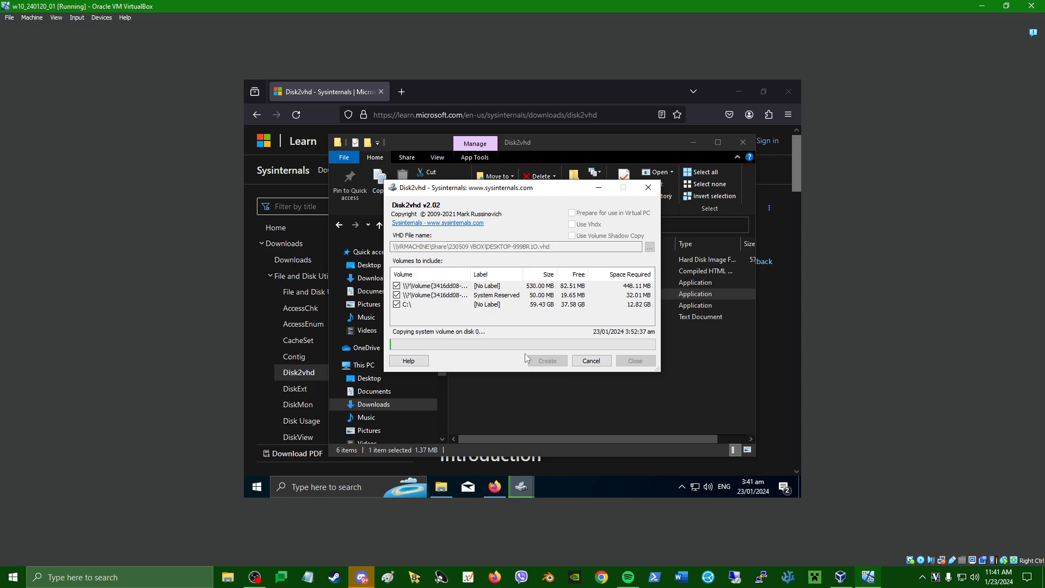
left_click(591, 361)
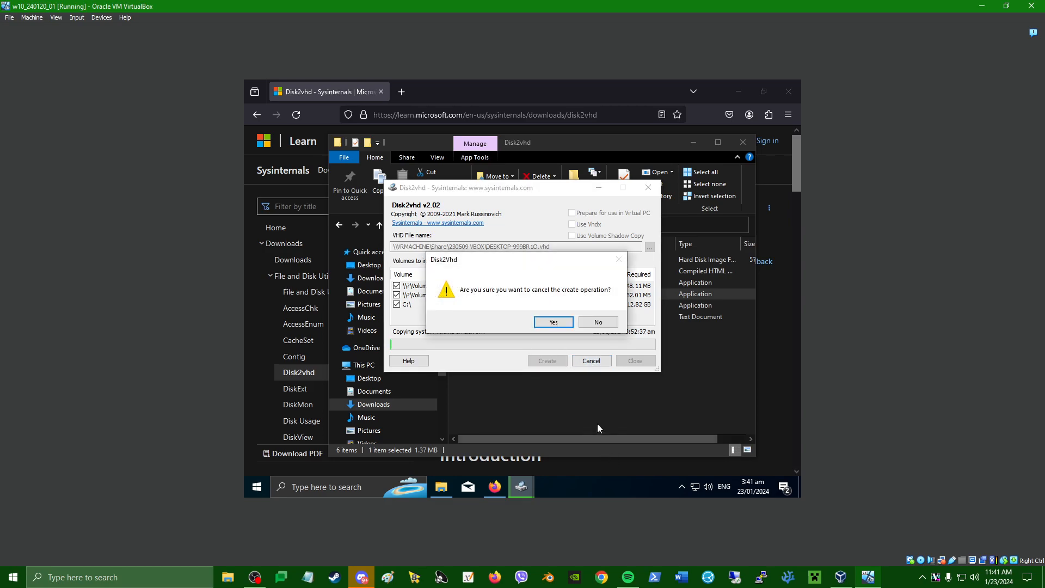
left_click(554, 324)
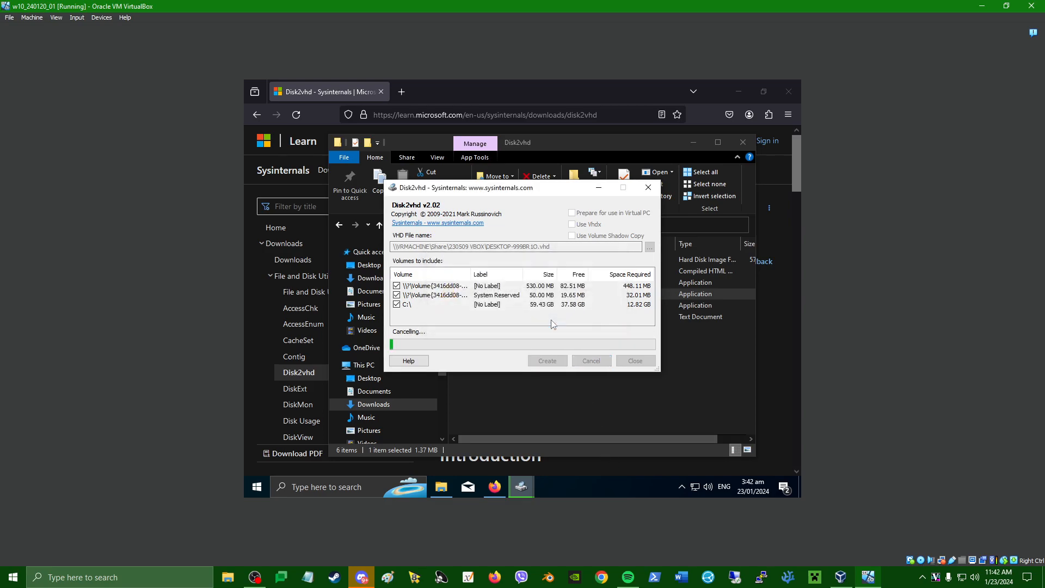
Bring File Explorer and the Firefox Disk2vhd page forward, then open the guest Start menu.
left_click(703, 392)
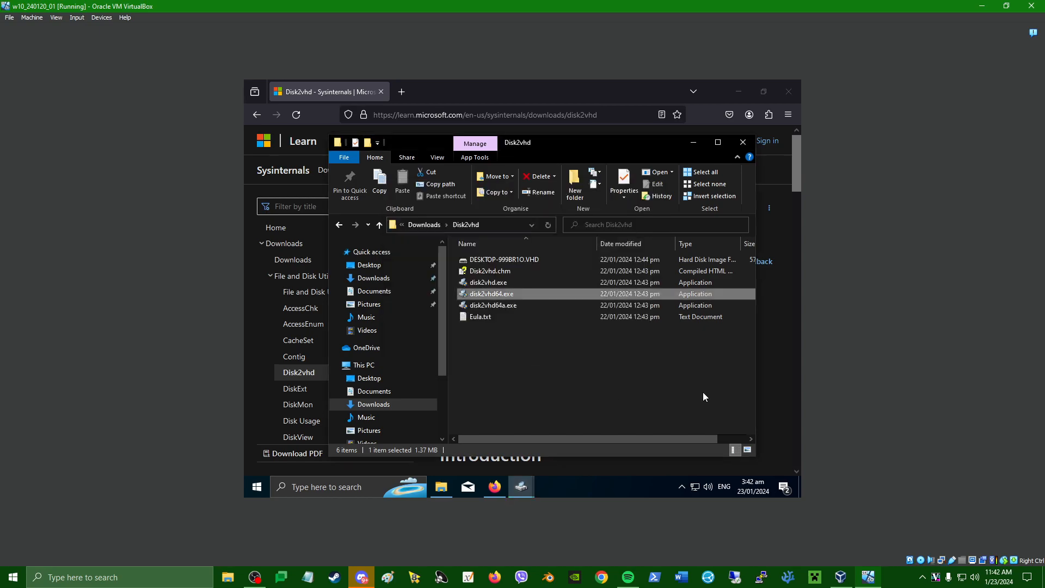
left_click(786, 328)
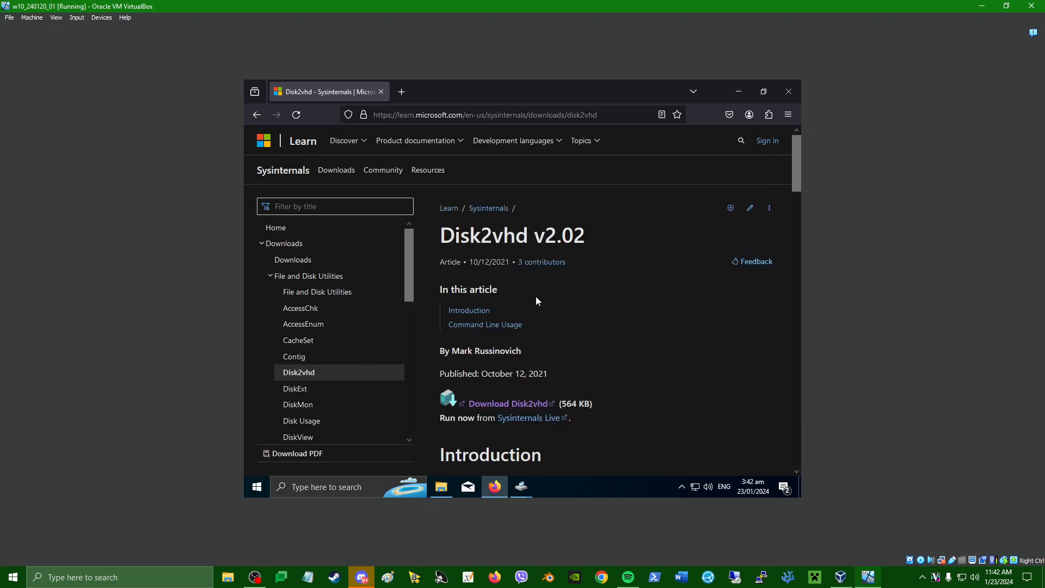
left_click(265, 492)
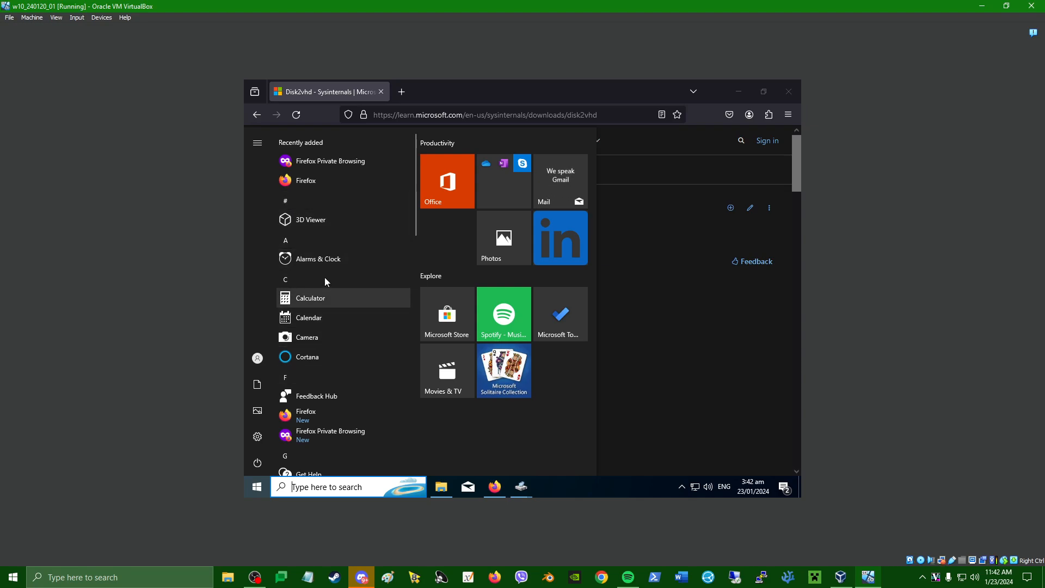
Open the guest Settings and power options from Start, then minimise the VM window.
left_click(258, 436)
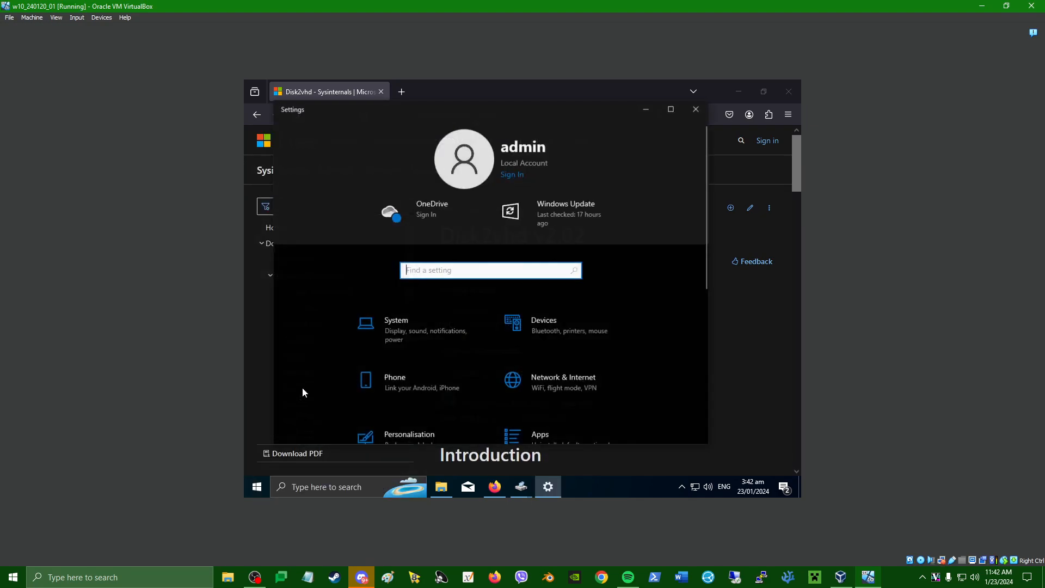
left_click(265, 484)
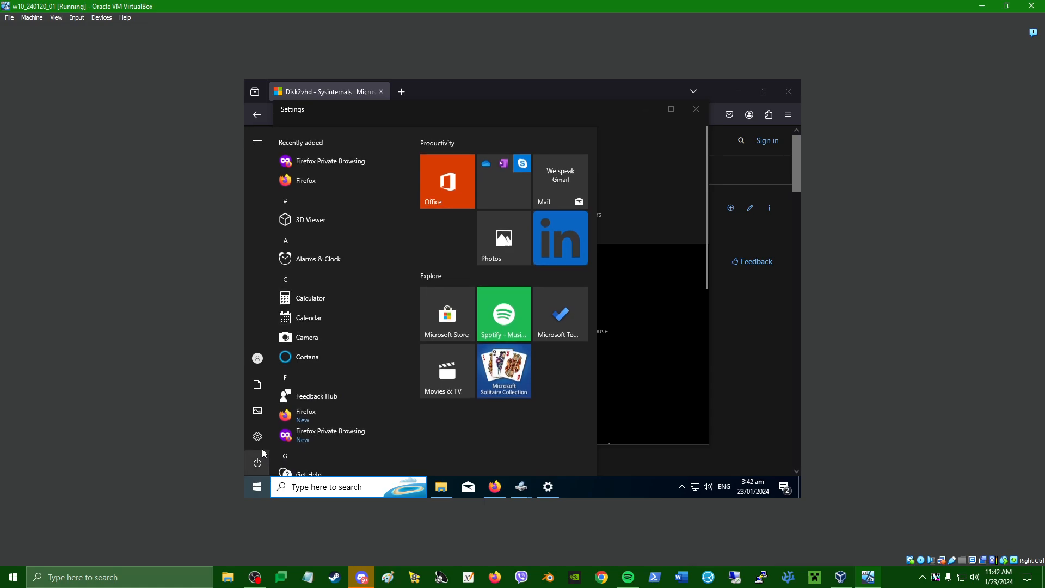
left_click(283, 463)
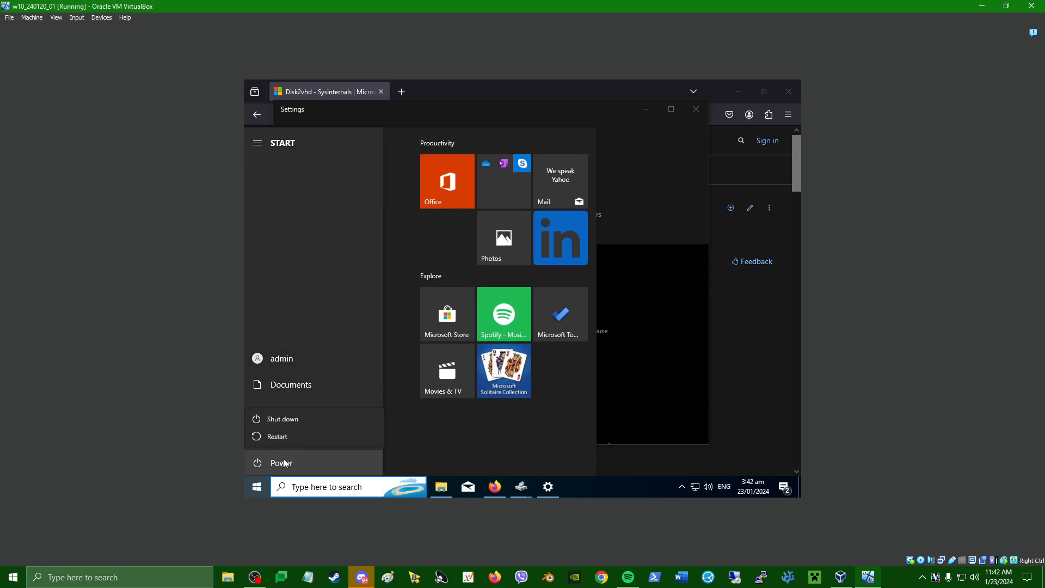
left_click(290, 418)
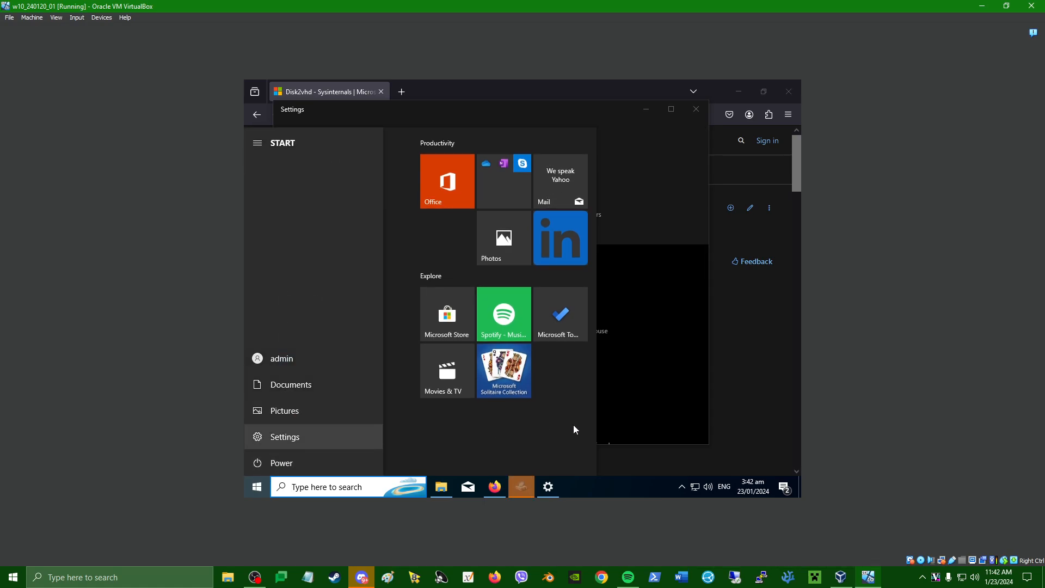
left_click(982, 7)
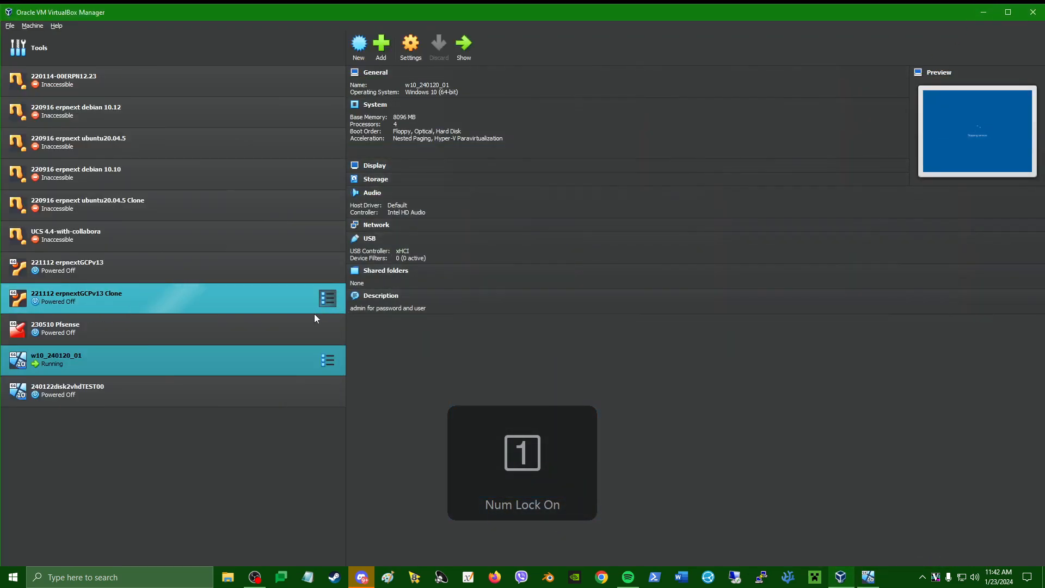
Select the 240122disk2vhdTEST00 machine to view its details.
left_click(145, 402)
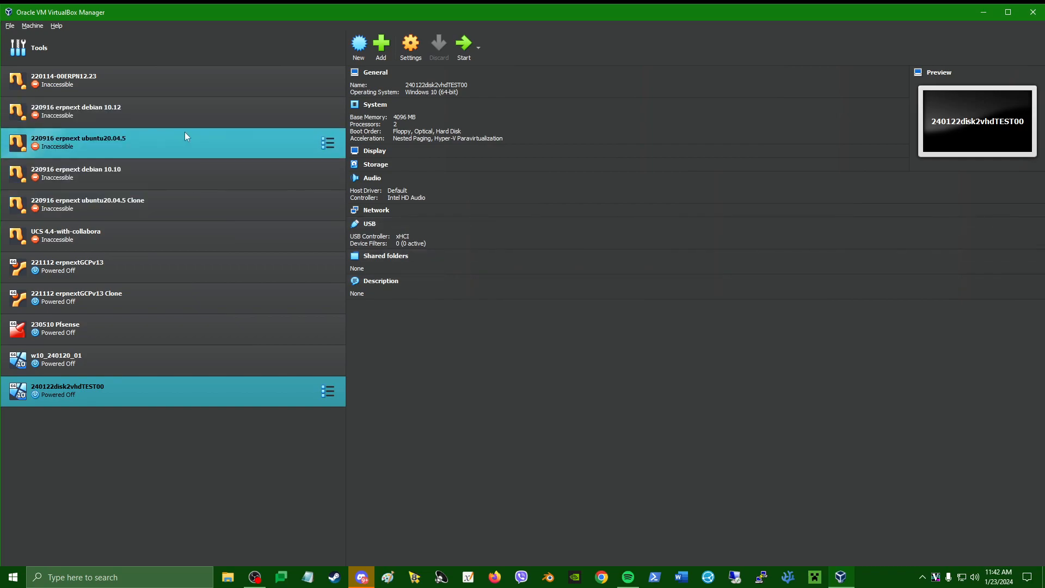
Create a new VM named 'test' and set it to 2 processors on the Hardware page.
left_click(359, 44)
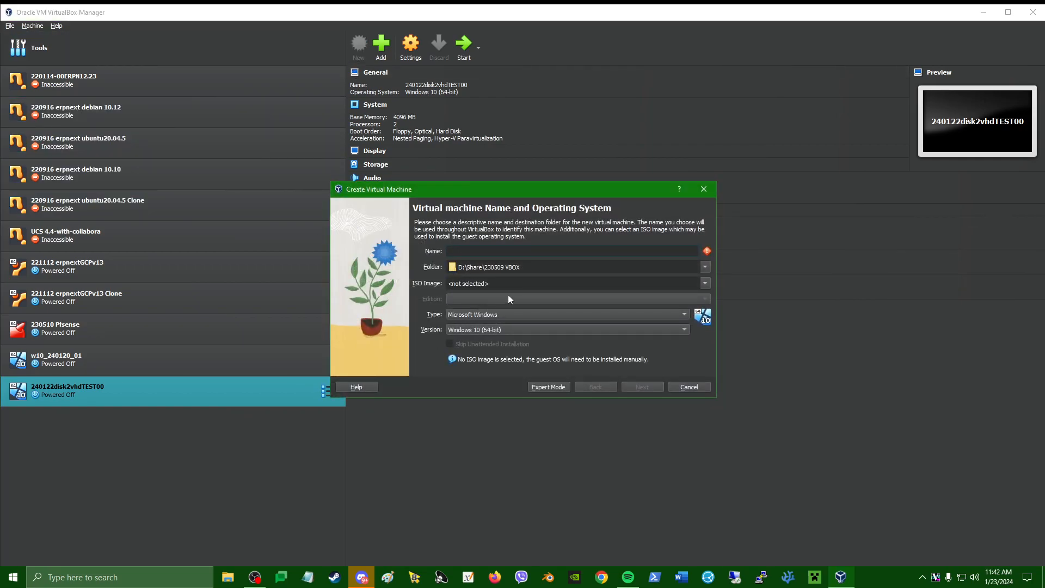
type("test")
left_click_drag(529, 194, 491, 188)
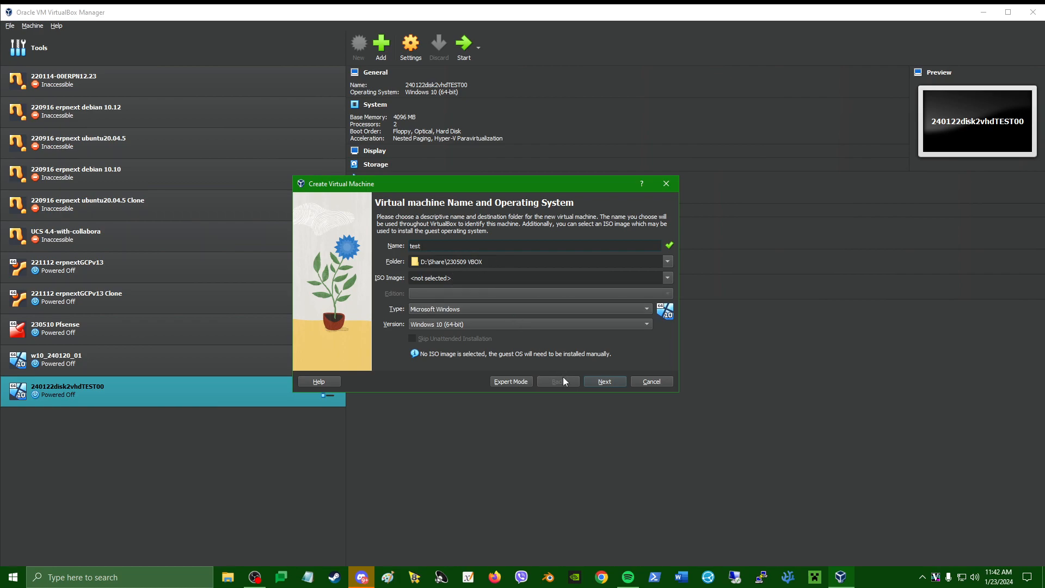
left_click(605, 382)
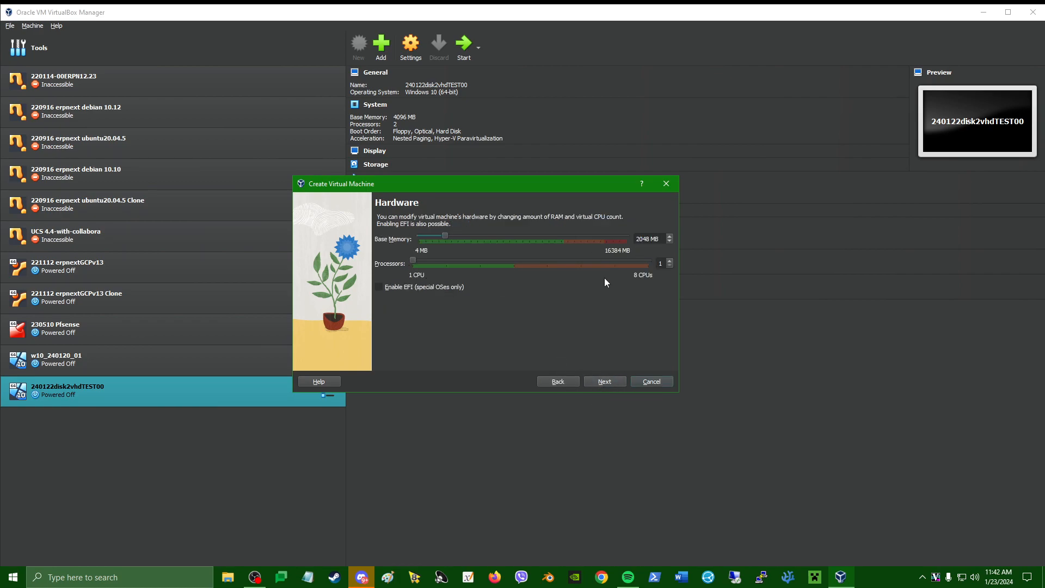
left_click_drag(663, 263, 651, 260)
type("2")
left_click(608, 383)
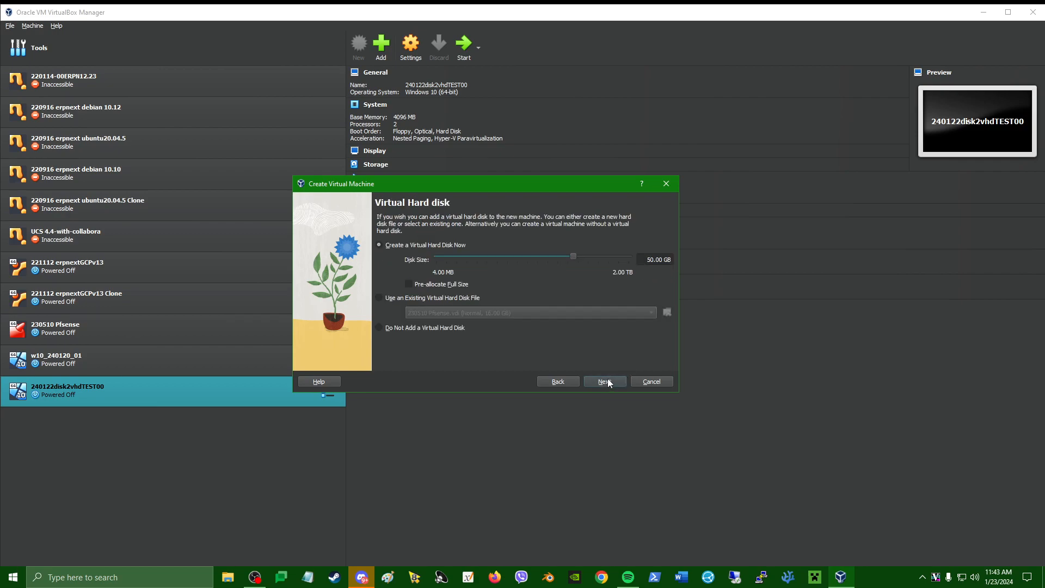
Add 240122_disk2vhd_TEST00.VHD from 230509 VBOX and choose it as the existing hard disk.
left_click(411, 299)
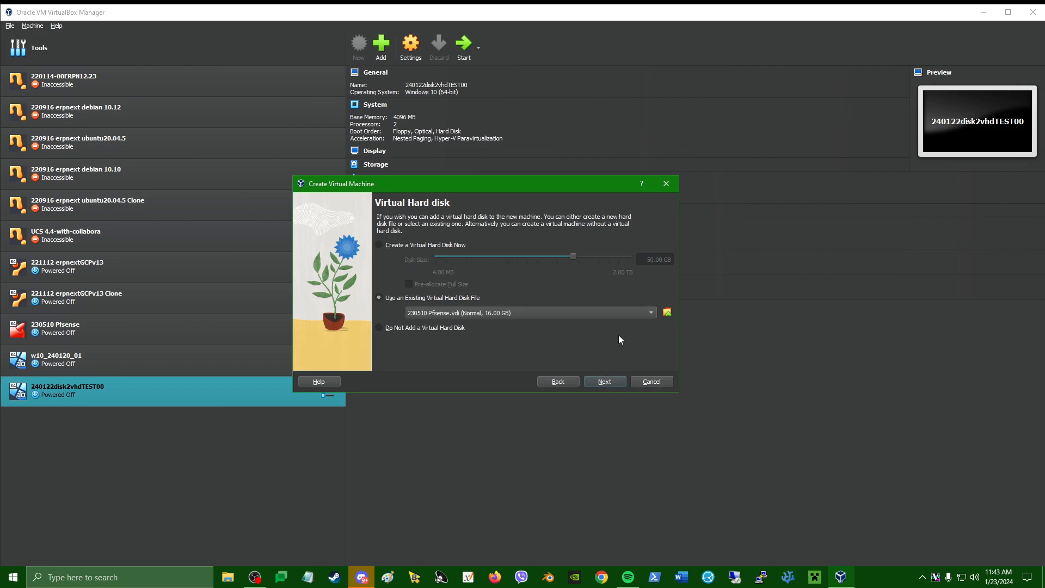
left_click(667, 313)
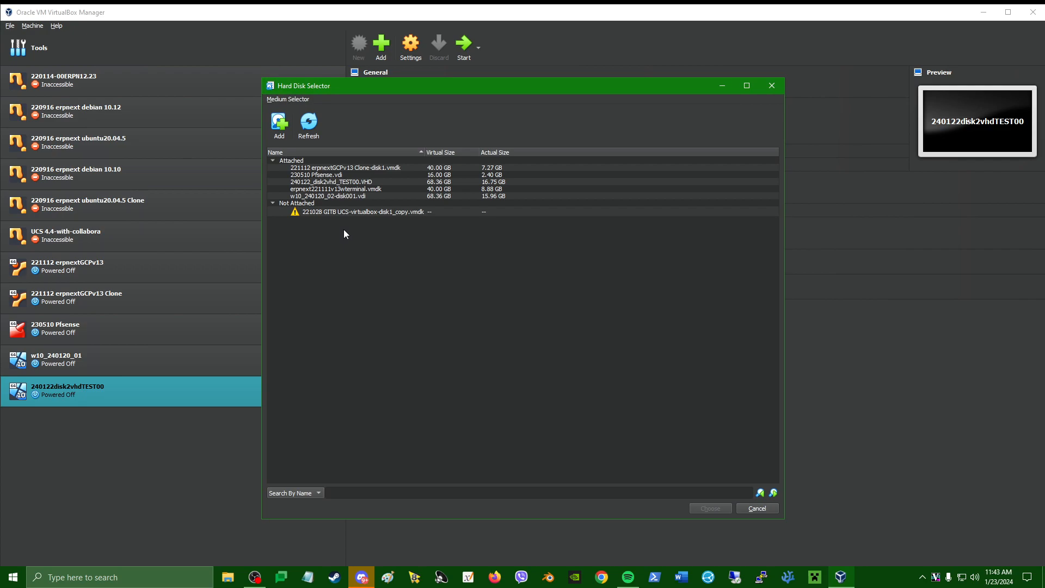
left_click(280, 124)
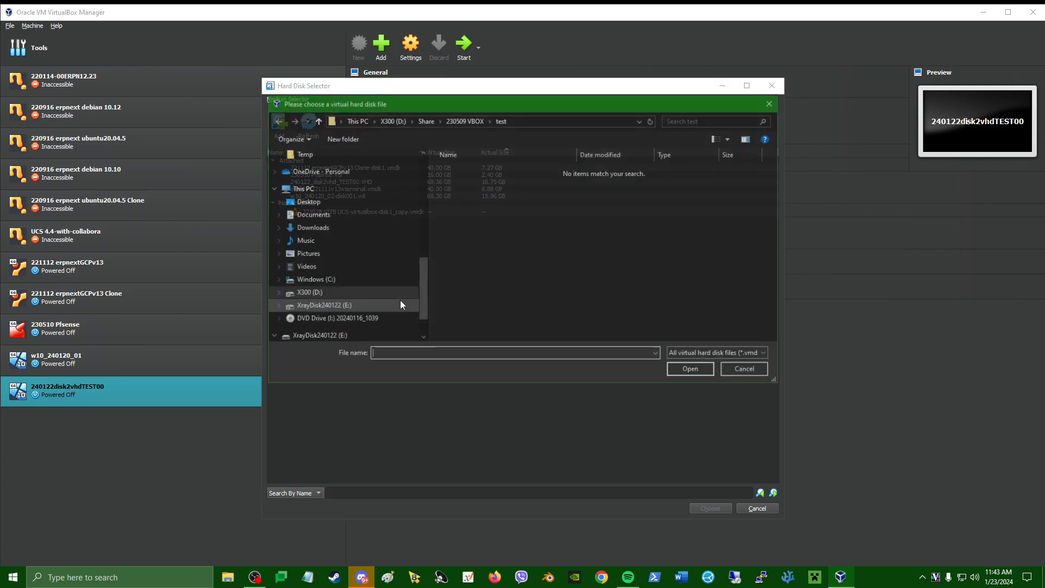
left_click(466, 120)
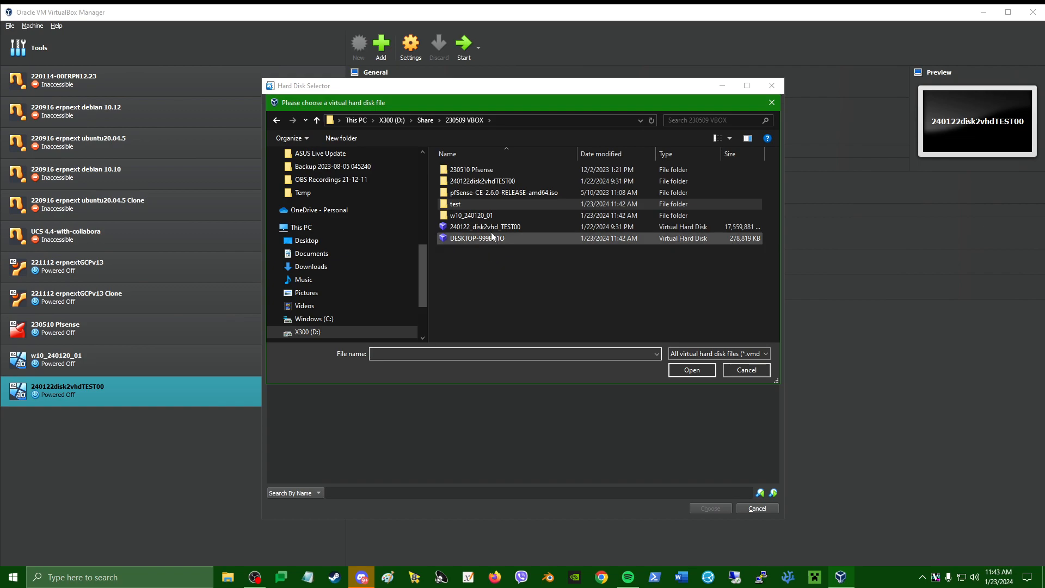
left_click(488, 227)
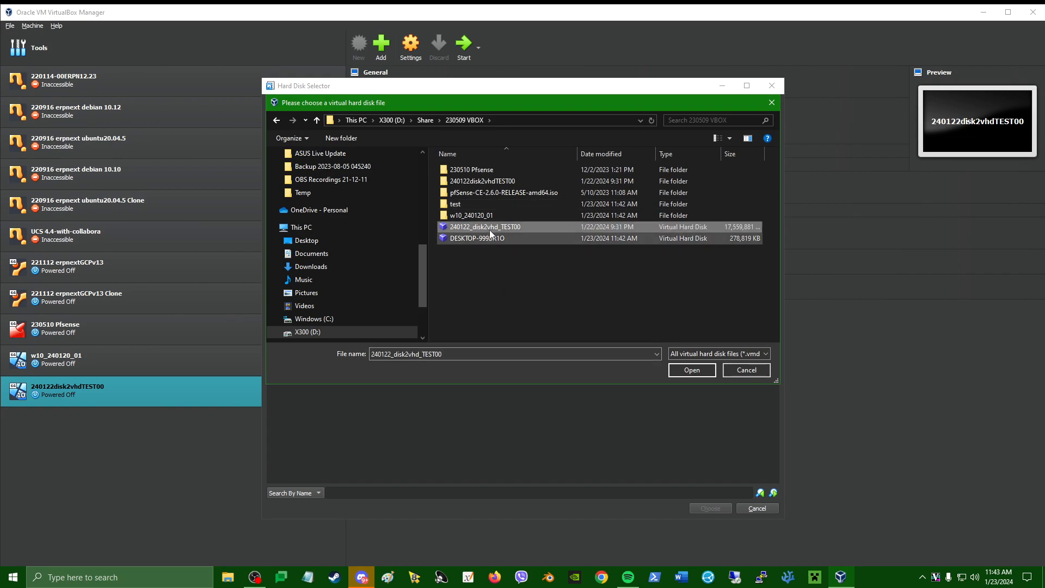
left_click(693, 370)
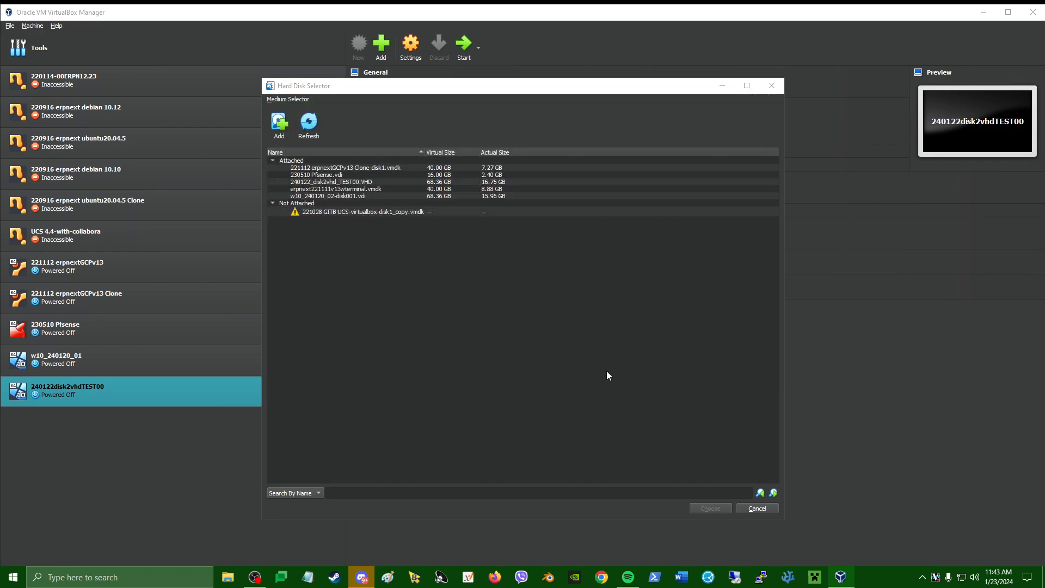
left_click(337, 182)
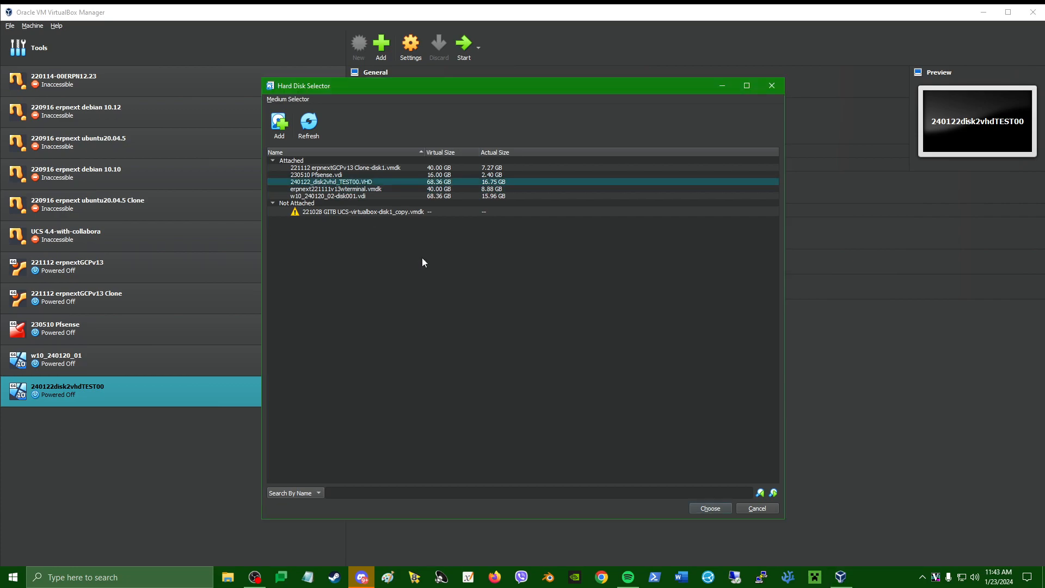
left_click(710, 509)
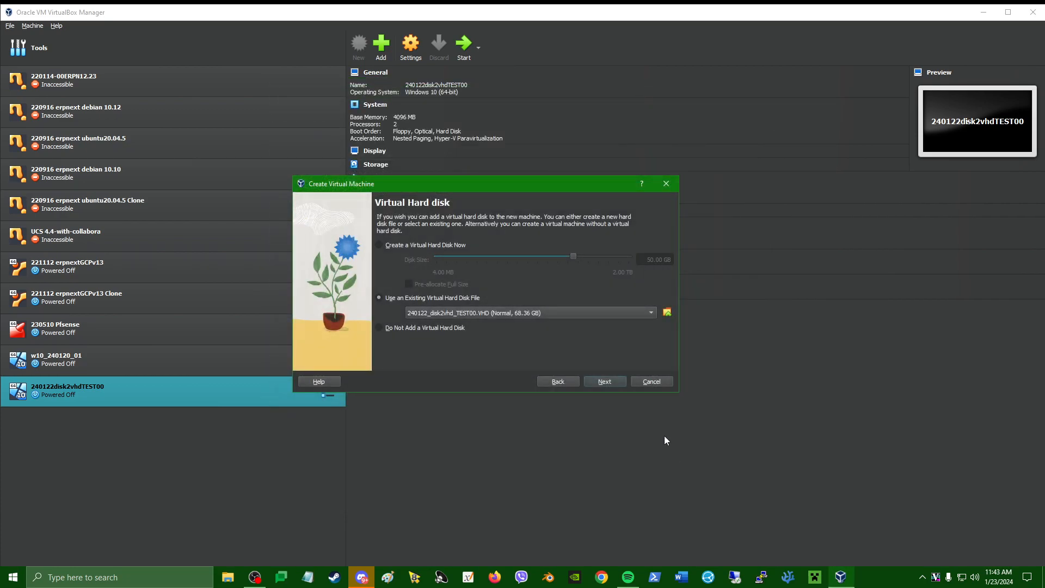
Review the Summary, finish creating the 'test' VM, and start it.
left_click(606, 381)
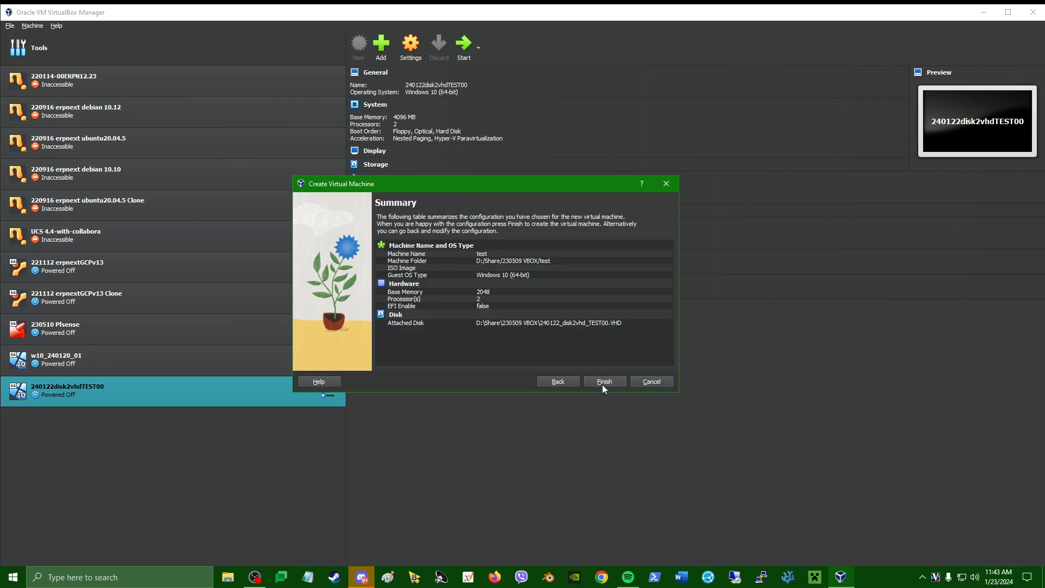
left_click(605, 384)
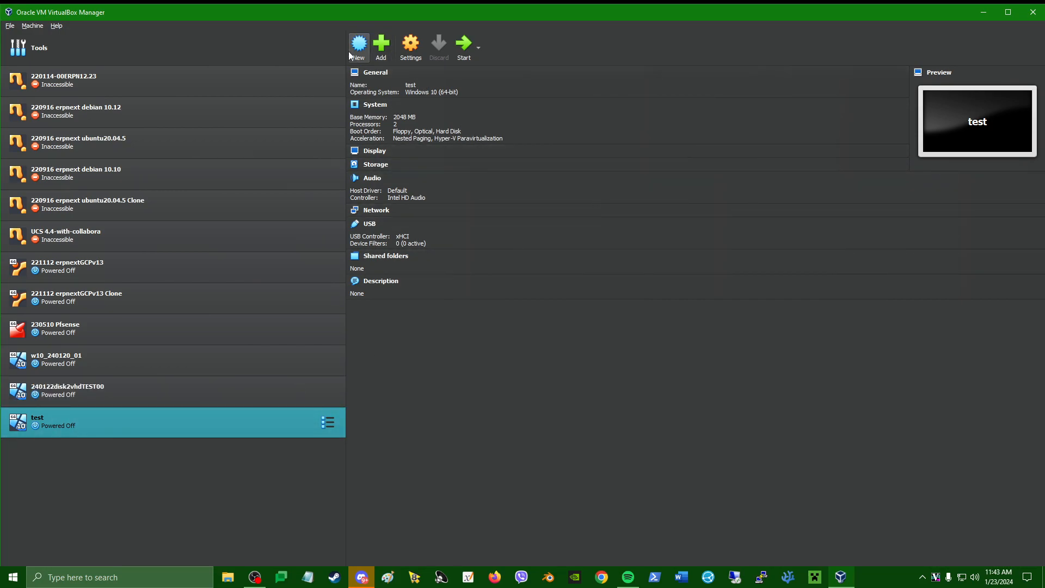
left_click(467, 58)
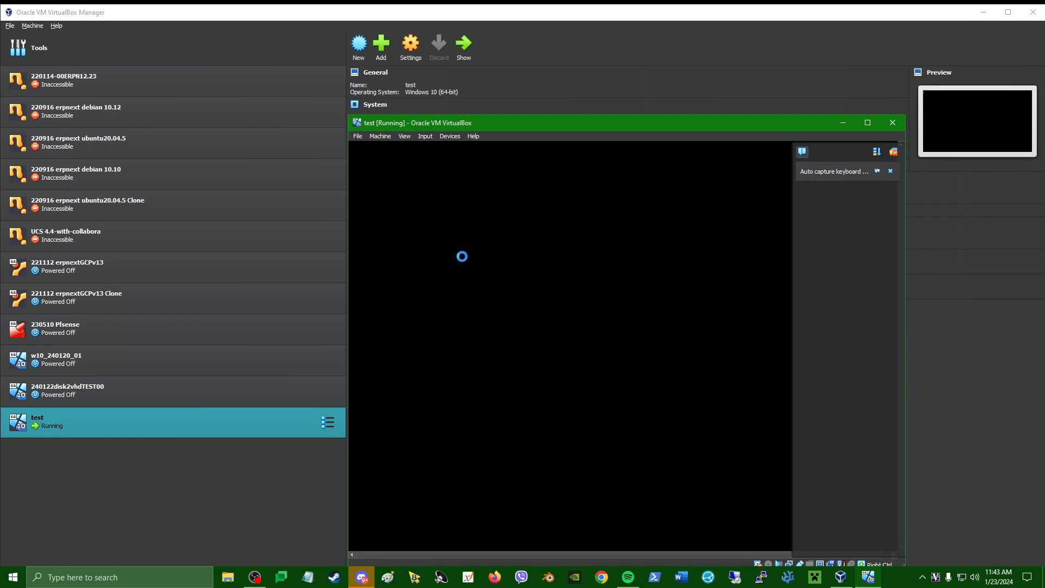
Reposition the 'test' VM window and toggle the notifications panel while Windows boots to the lock screen.
left_click_drag(595, 126, 452, 57)
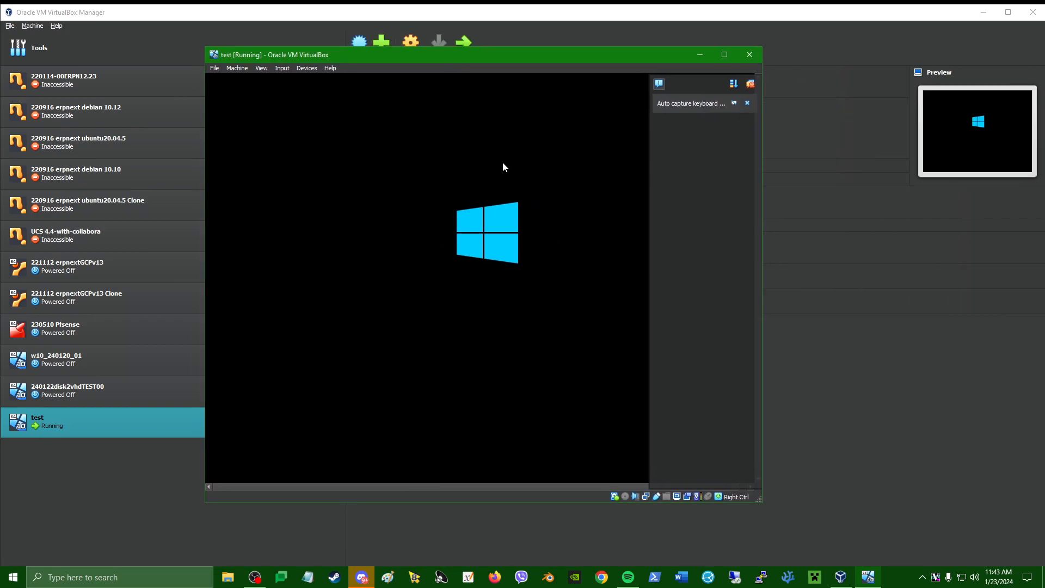
left_click(660, 84)
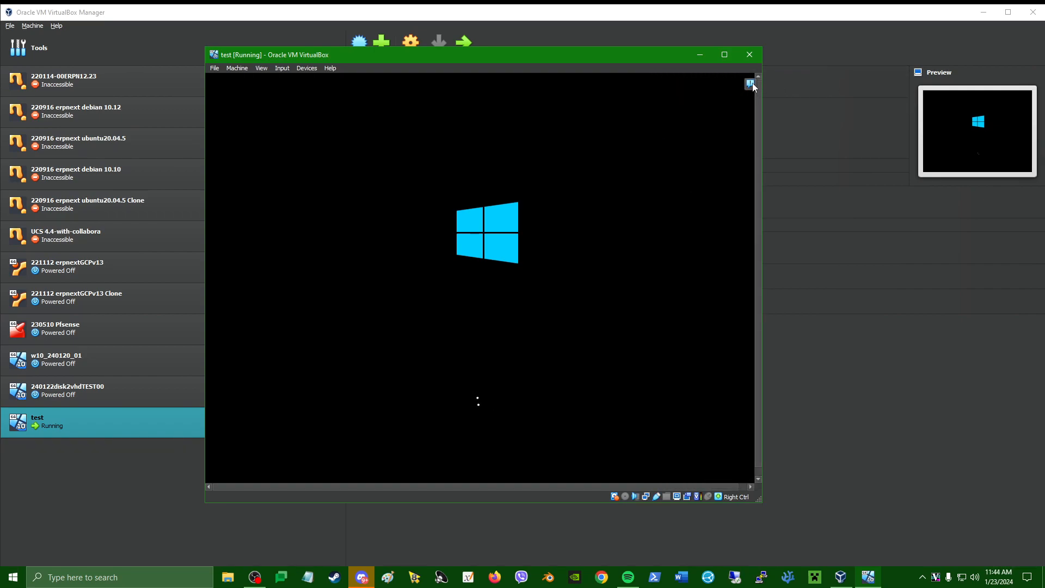
left_click(750, 83)
left_click(660, 83)
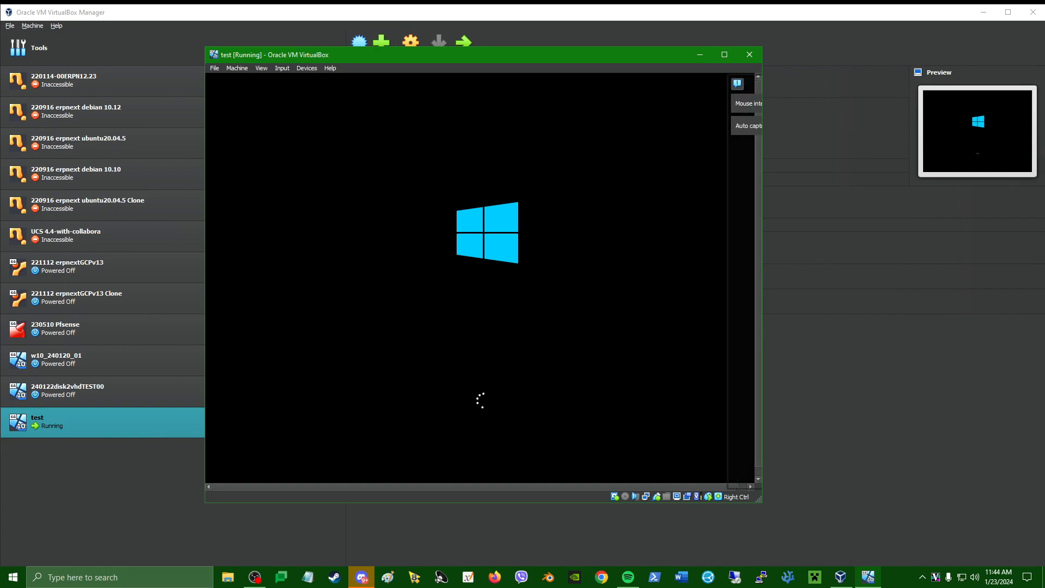
left_click(660, 84)
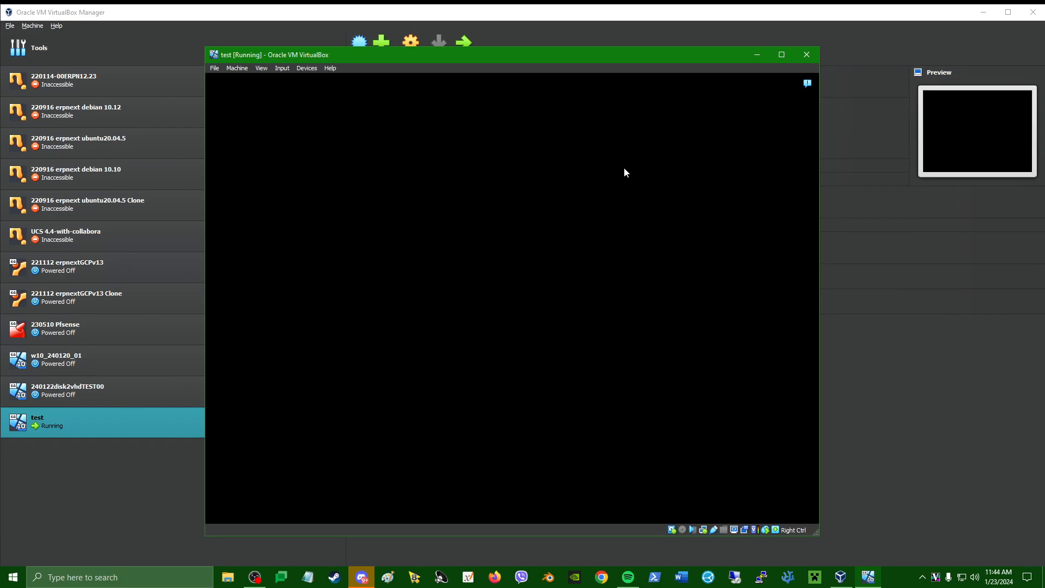
left_click_drag(574, 55, 604, 60)
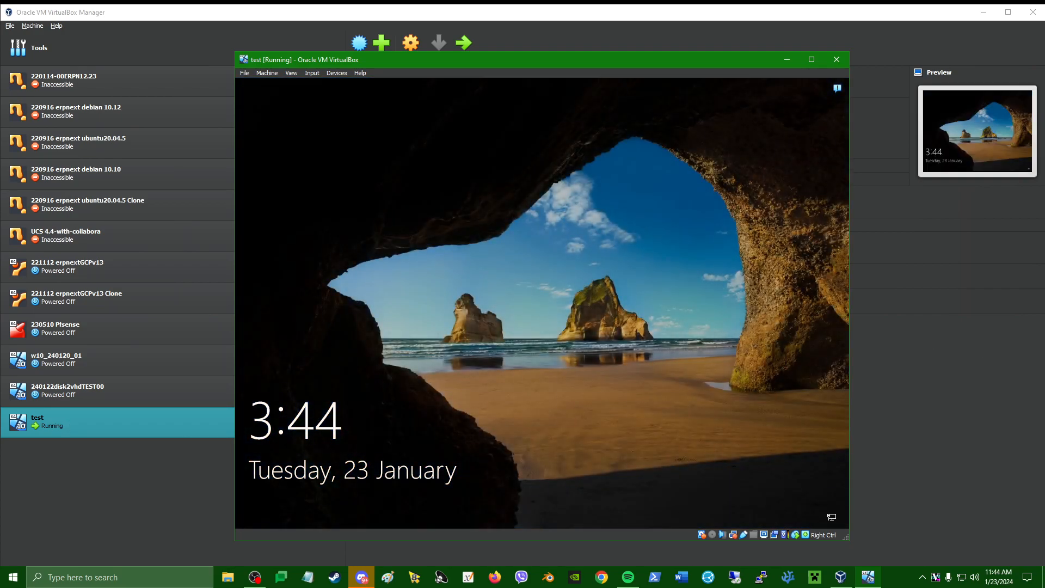
Dismiss the Windows lock screen and sign in with the account password.
left_click(549, 383)
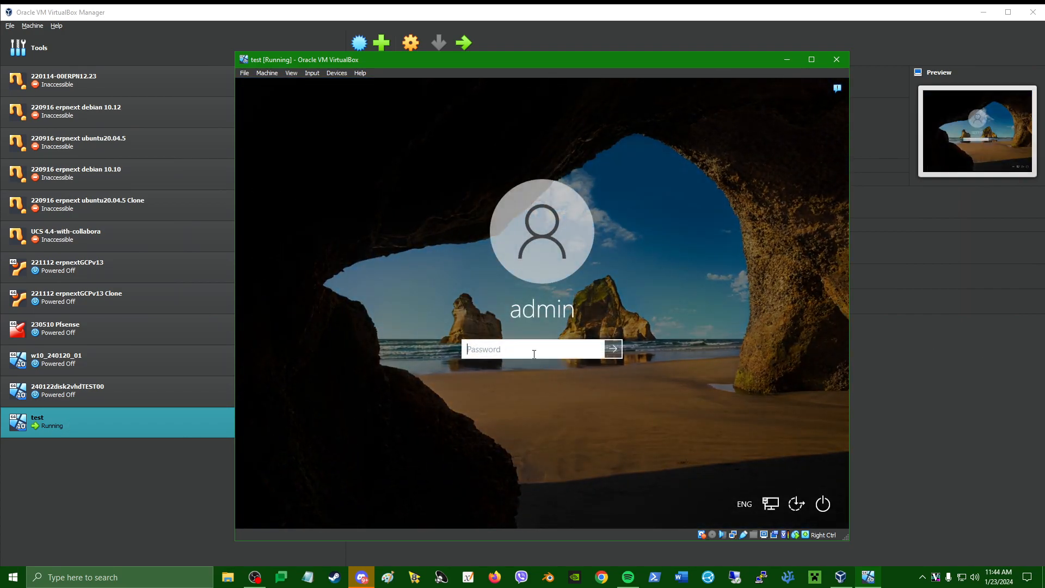
type("•••••")
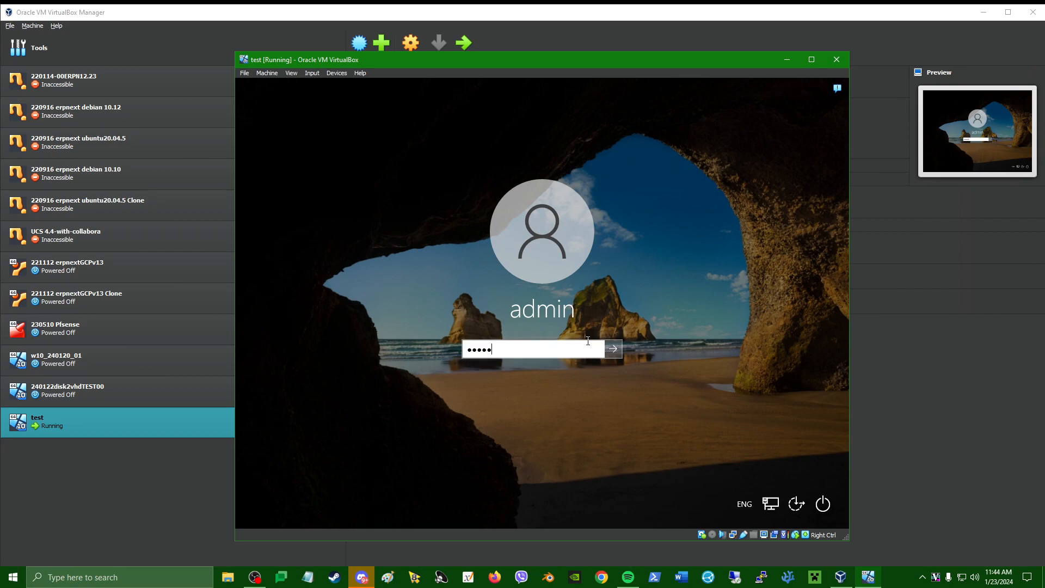
left_click(613, 349)
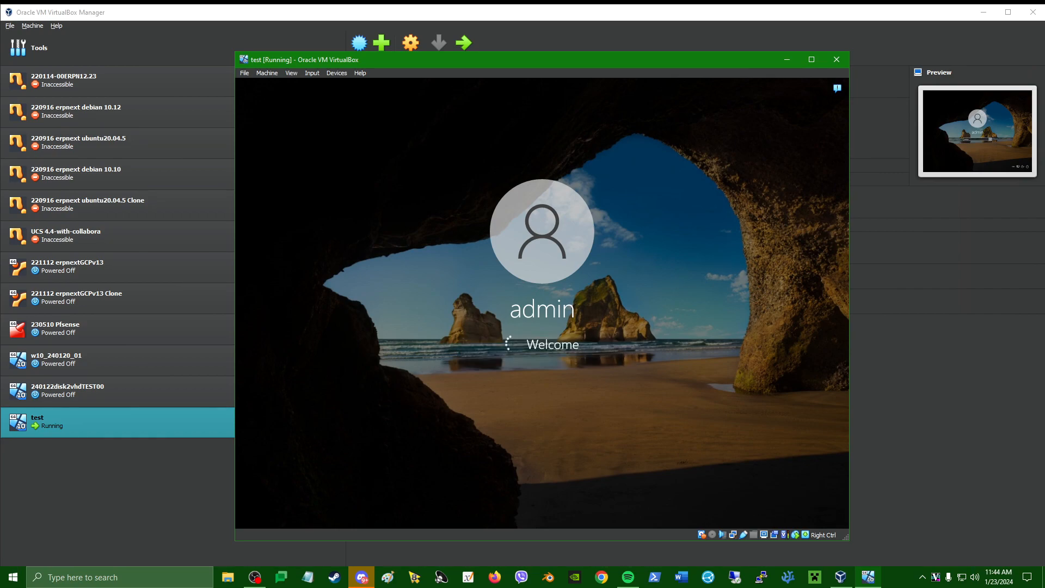